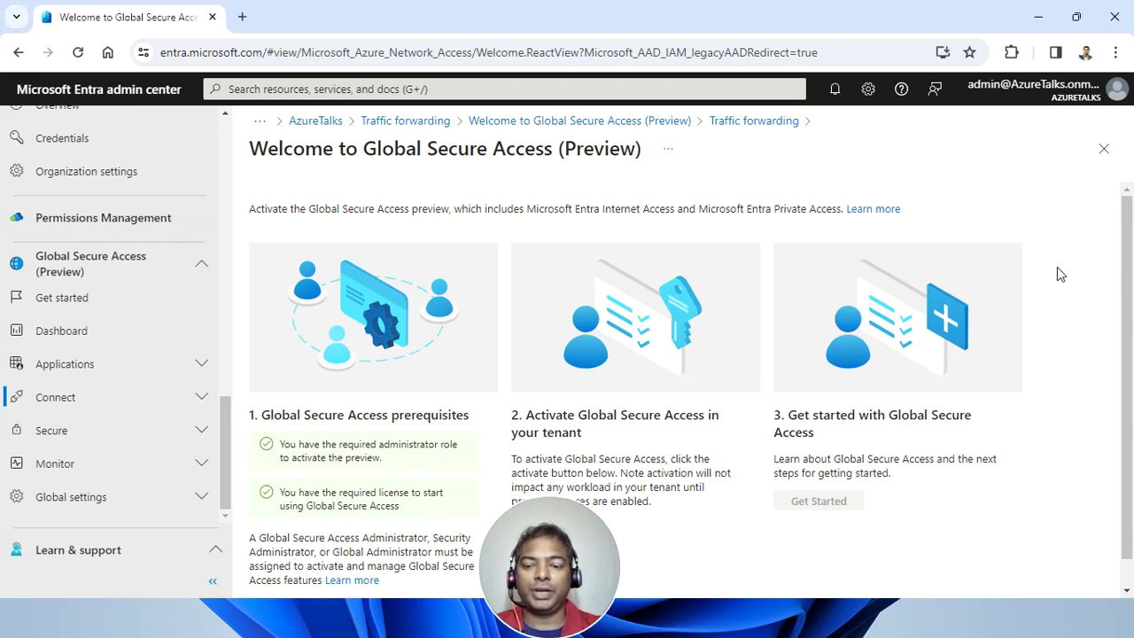
Reduce the page zoom to 90% and load the admin center home page at entra.microsoft.com.
key("ctrl+minus")
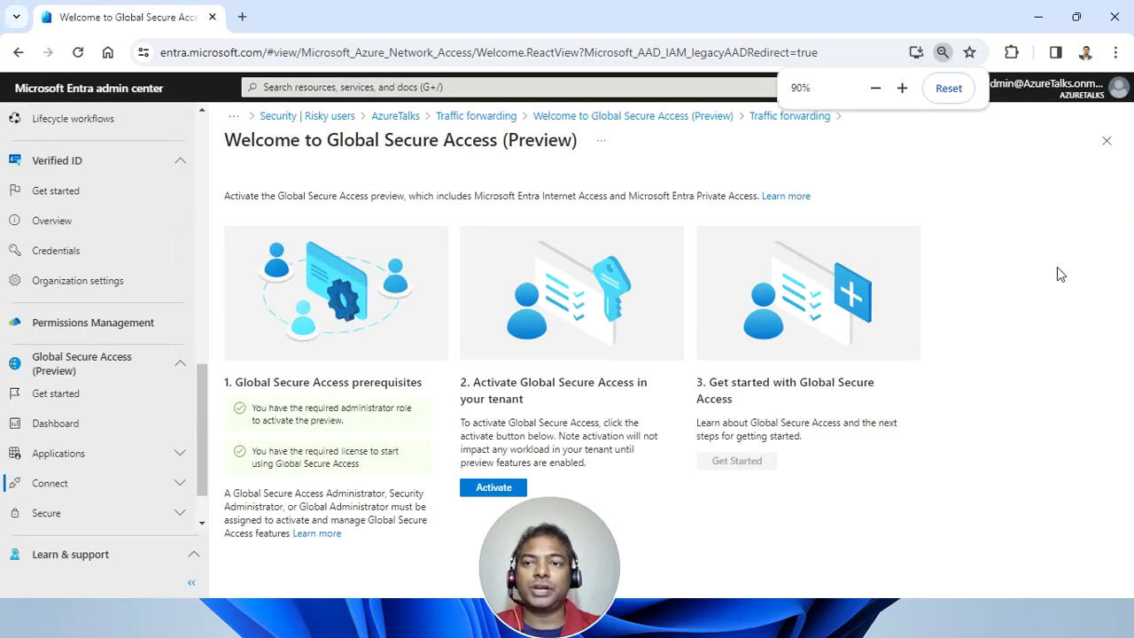
scroll(195, 307, "up", 10)
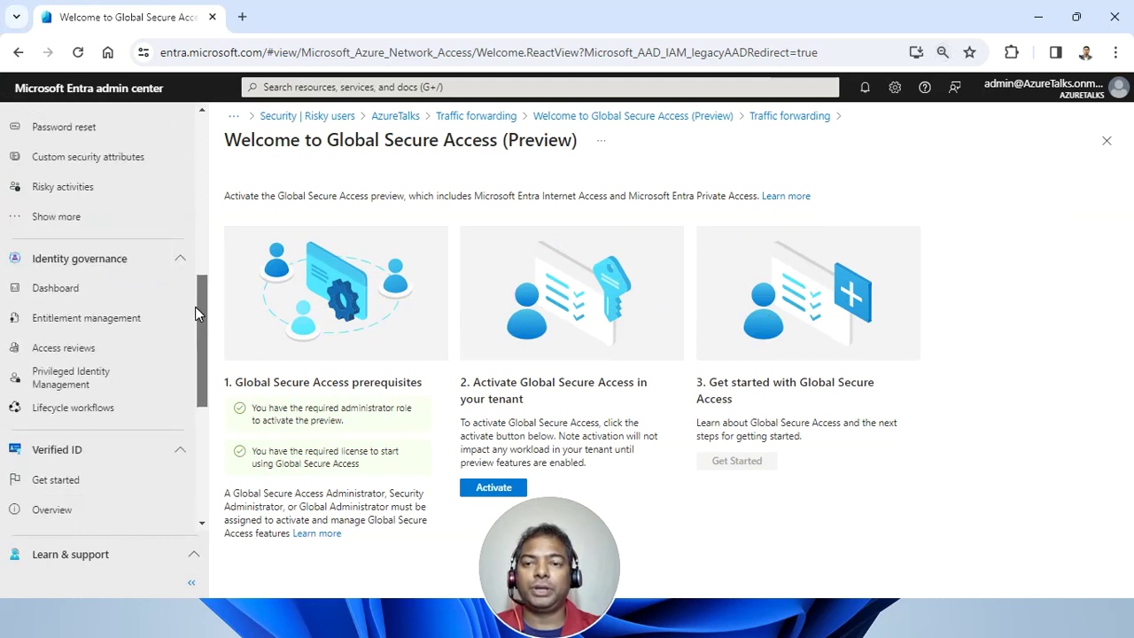
left_click(177, 132)
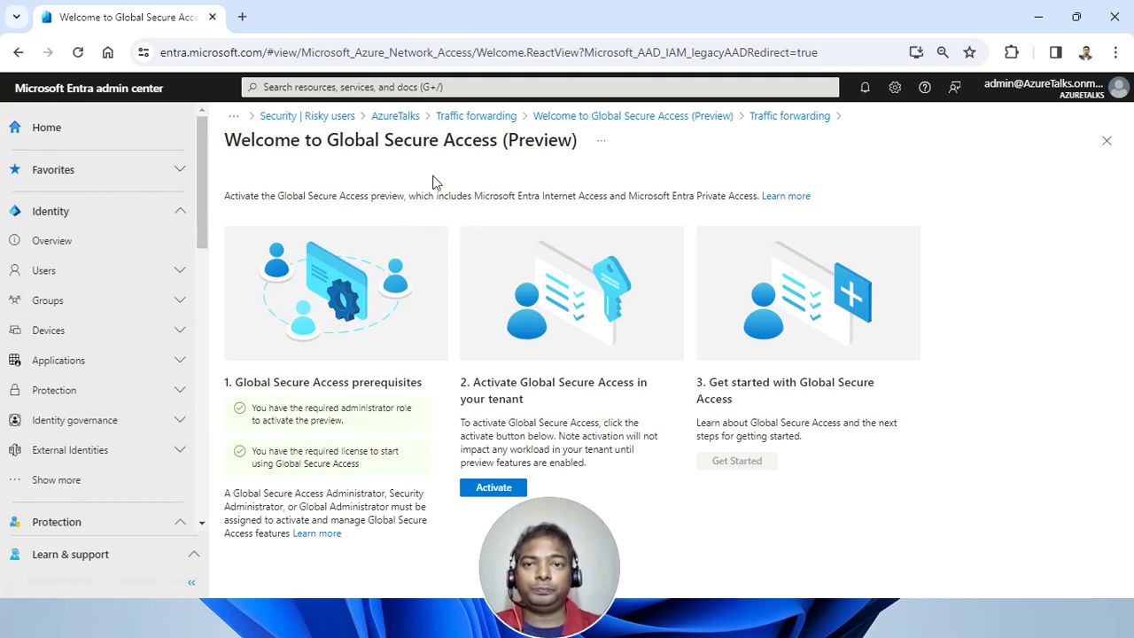
left_click_drag(266, 52, 920, 57)
key("BackSpace")
key("Return")
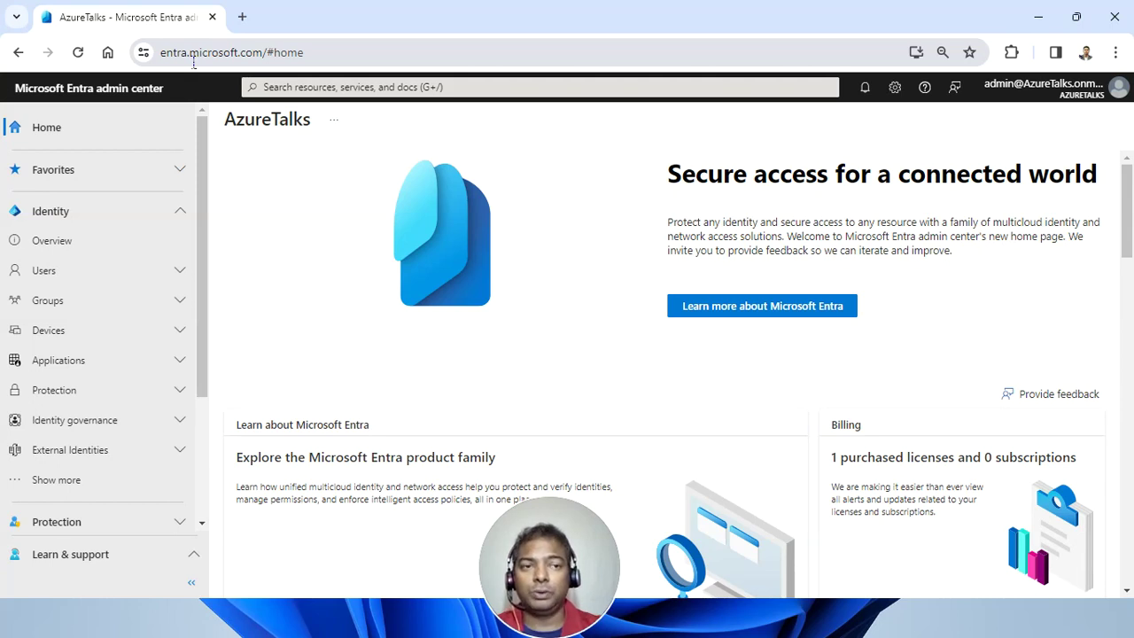
Open the admin center home and the Identity overview page, and highlight the tenant's license in the basic information.
mouse_move(1105, 100)
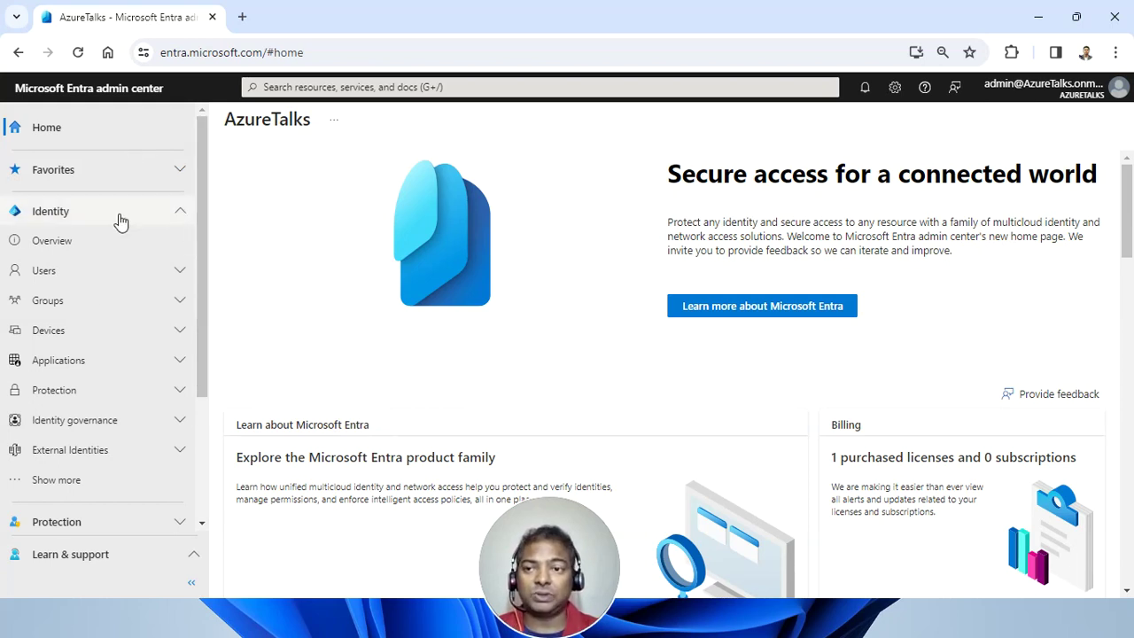
left_click(53, 131)
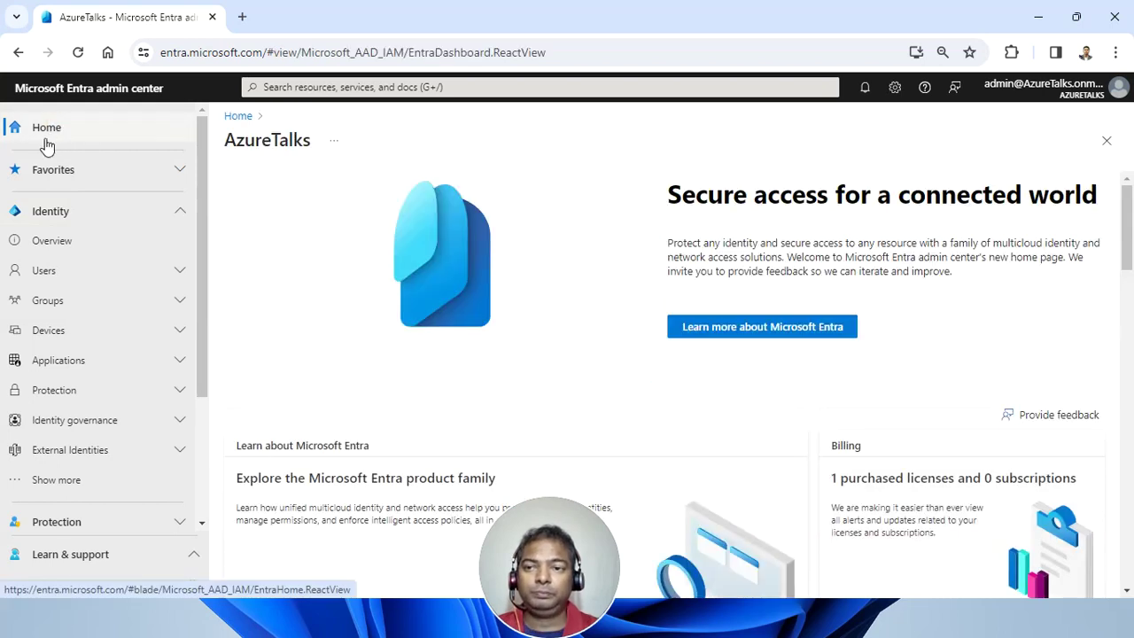
scroll(124, 326, "down", 1)
scroll(122, 324, "up", 1)
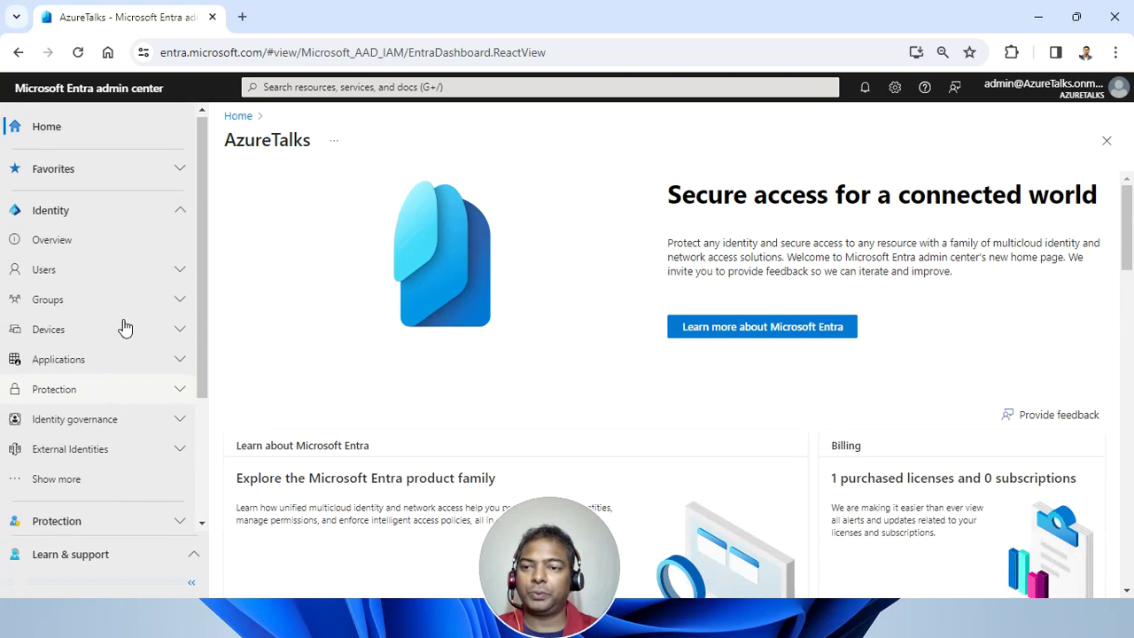
left_click(80, 245)
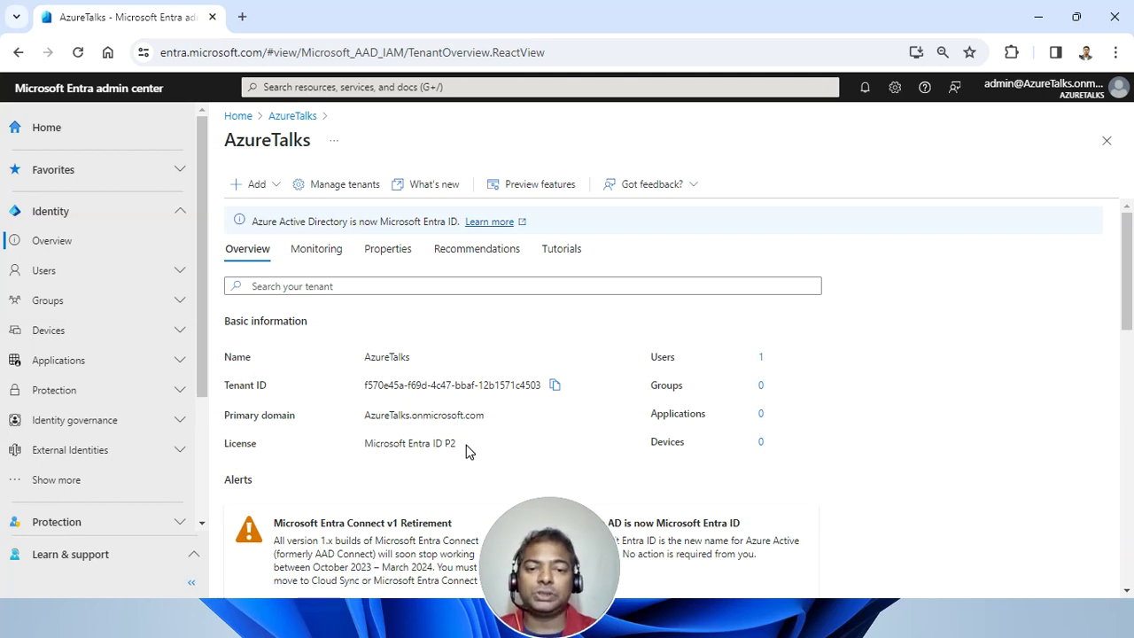
left_click_drag(466, 445, 385, 445)
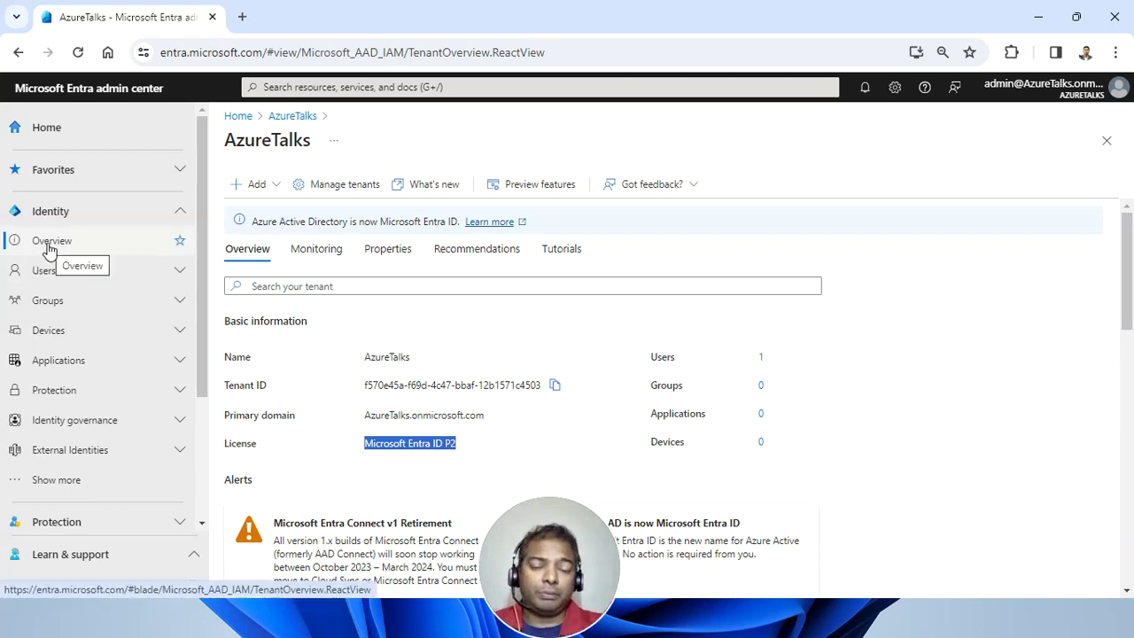
Add Identity Overview, All users and All groups to the favorites, with the Favorites section expanded.
left_click(179, 240)
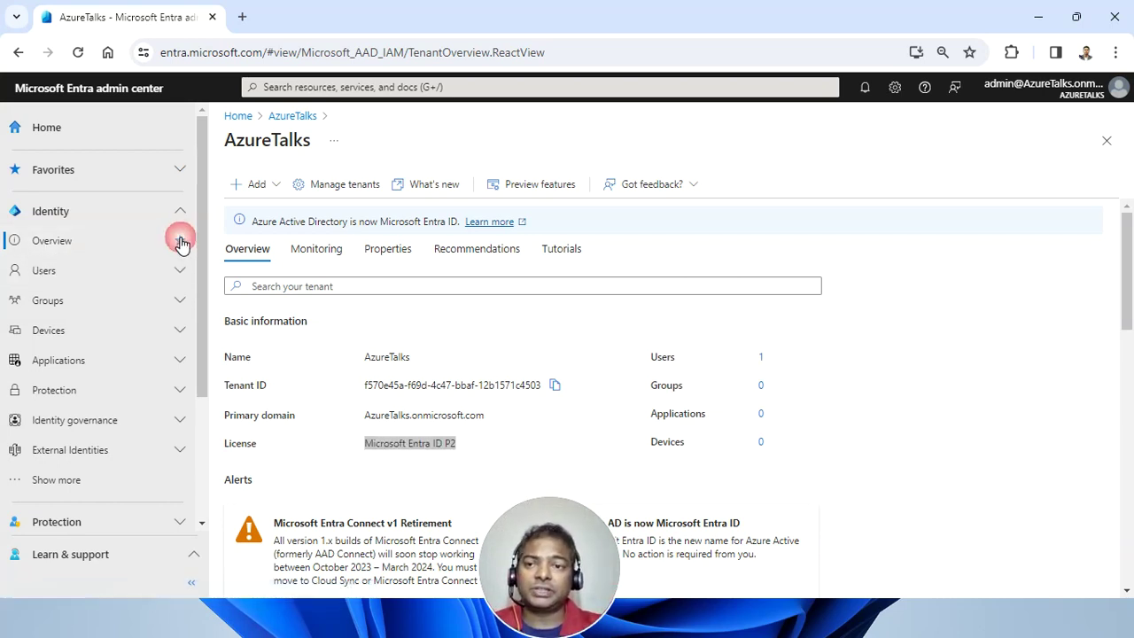
left_click(76, 170)
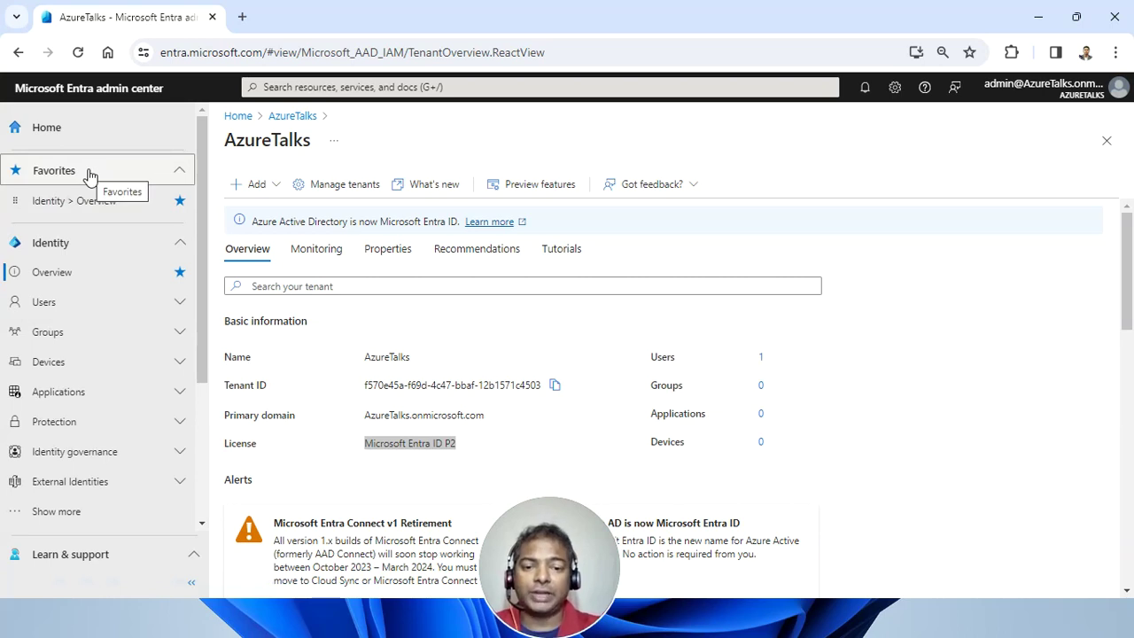
left_click(176, 303)
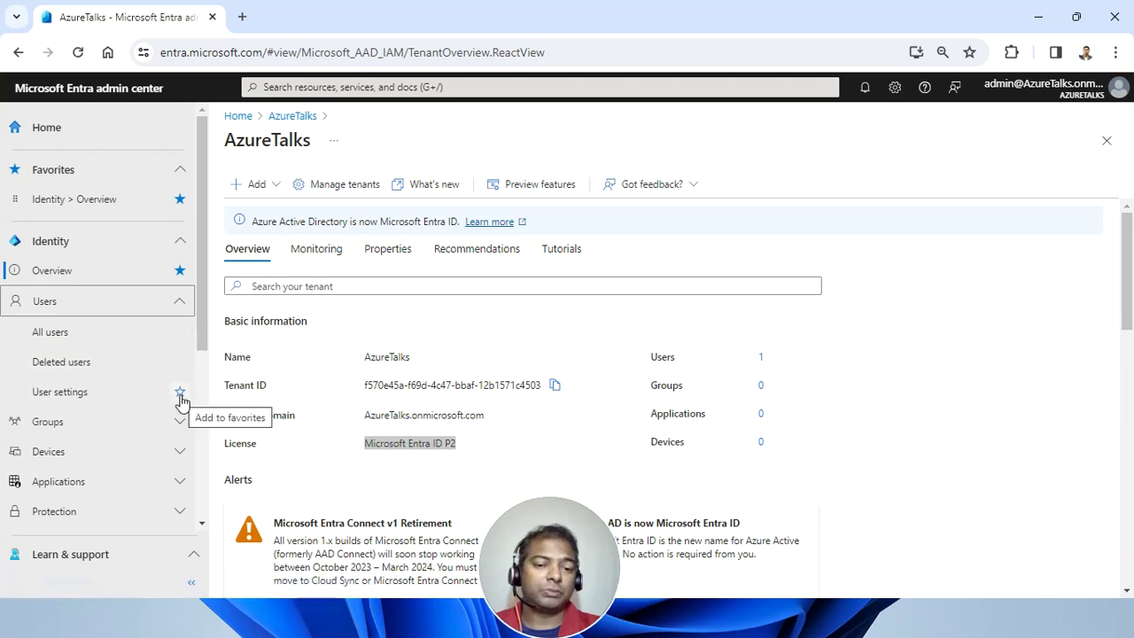
left_click(180, 332)
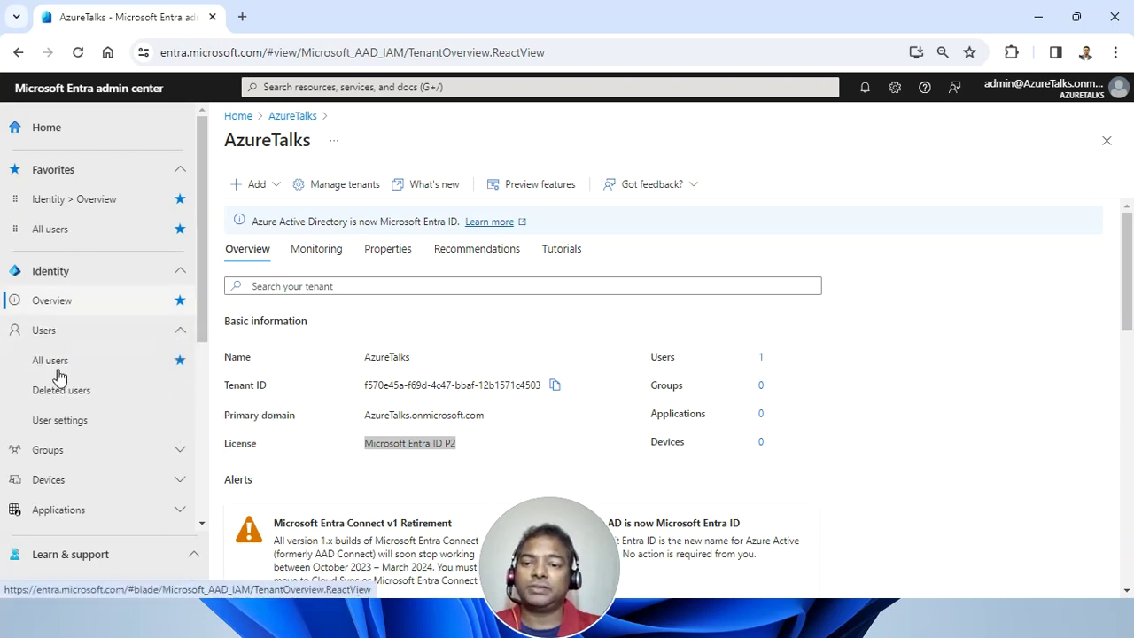
left_click(178, 452)
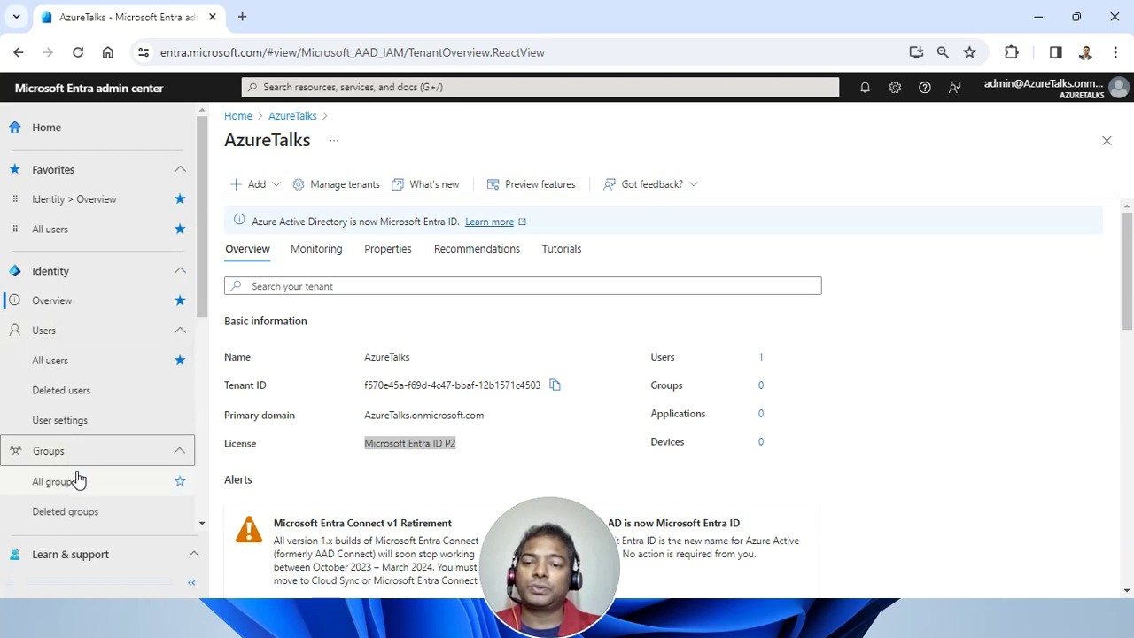
left_click(179, 483)
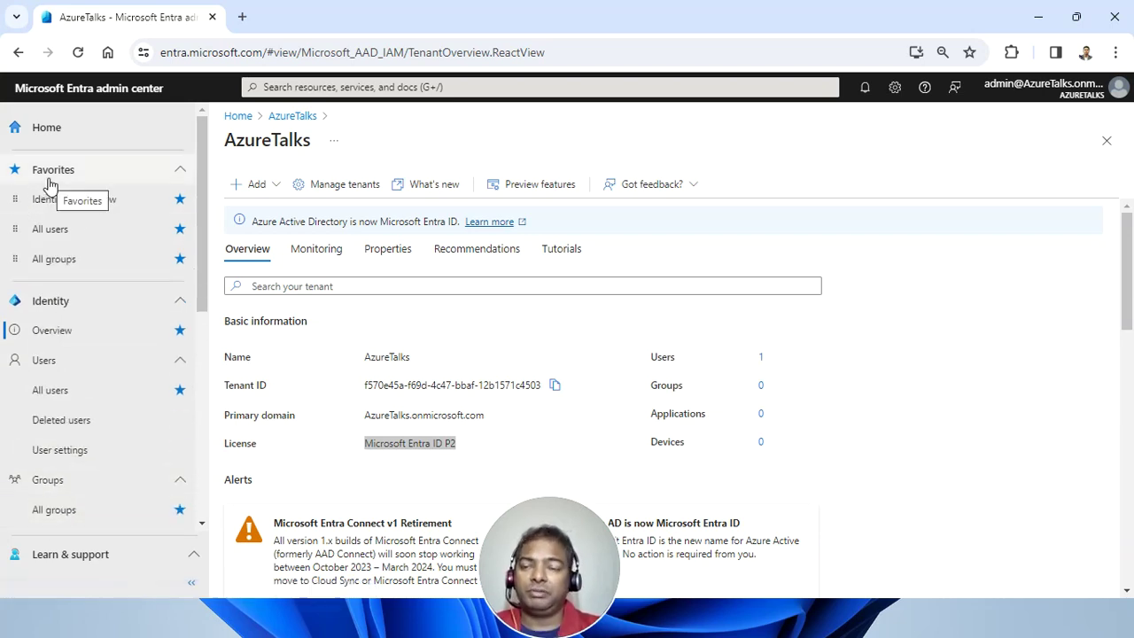
Collapse the Users and Groups sections under Identity and open the Devices overview page.
scroll(76, 299, "down", 2)
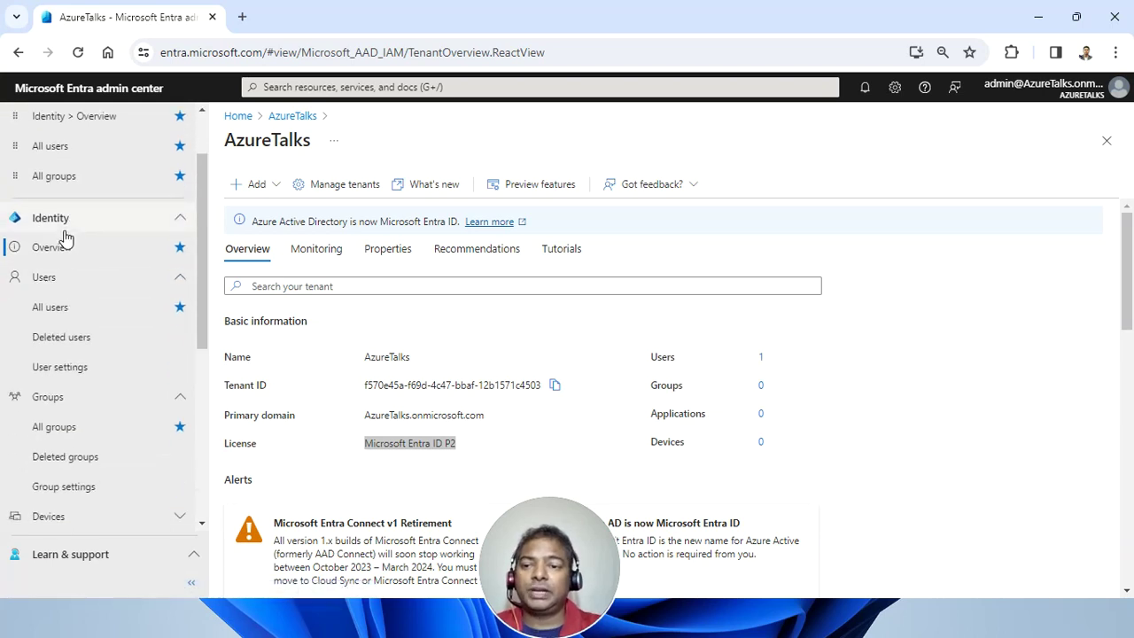
scroll(65, 238, "down", 2)
left_click(41, 170)
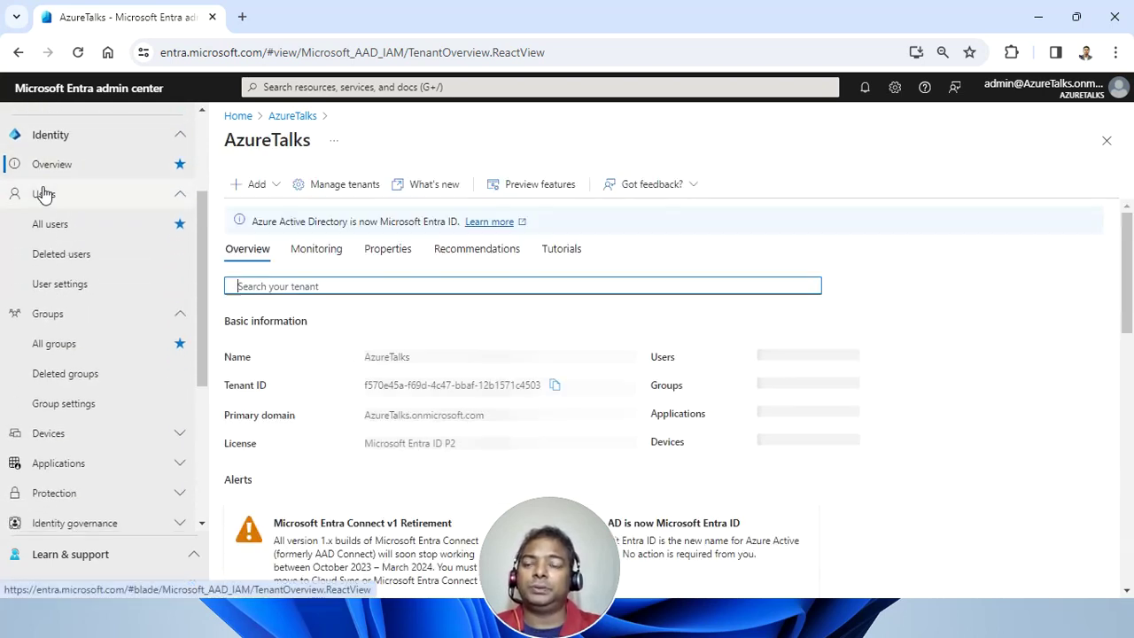
left_click(78, 196)
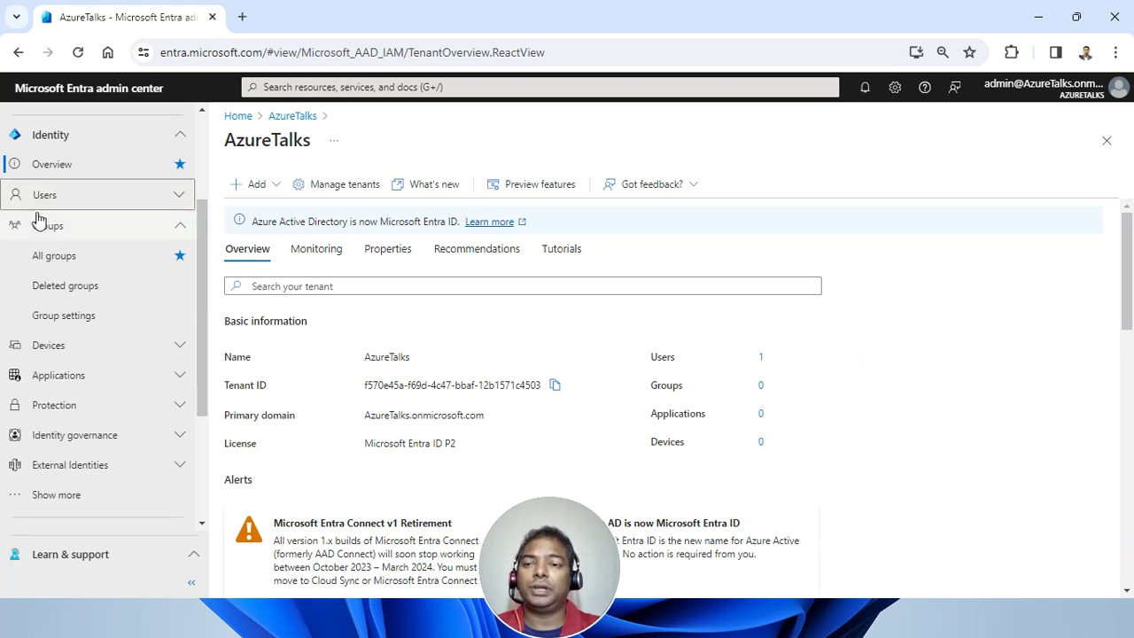
left_click(60, 224)
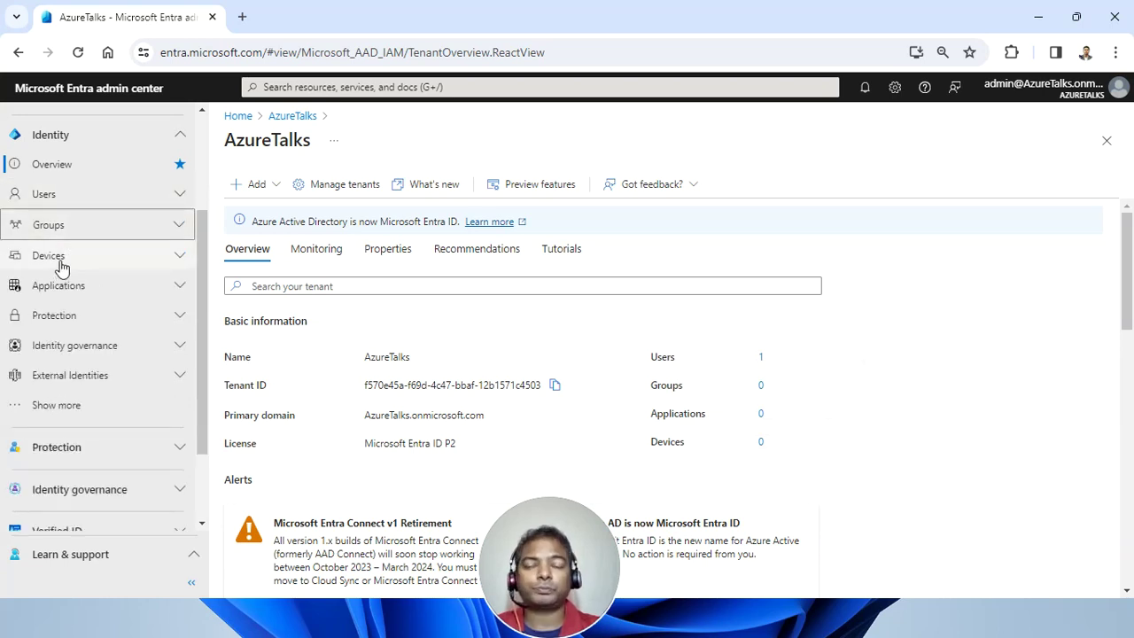
left_click(55, 259)
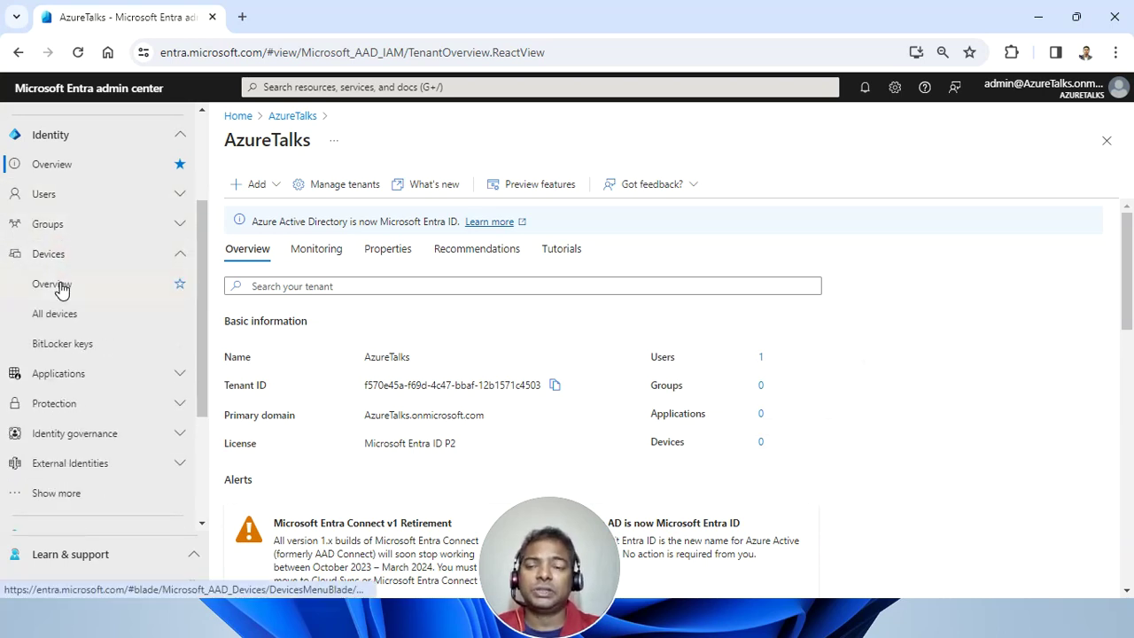
left_click(55, 284)
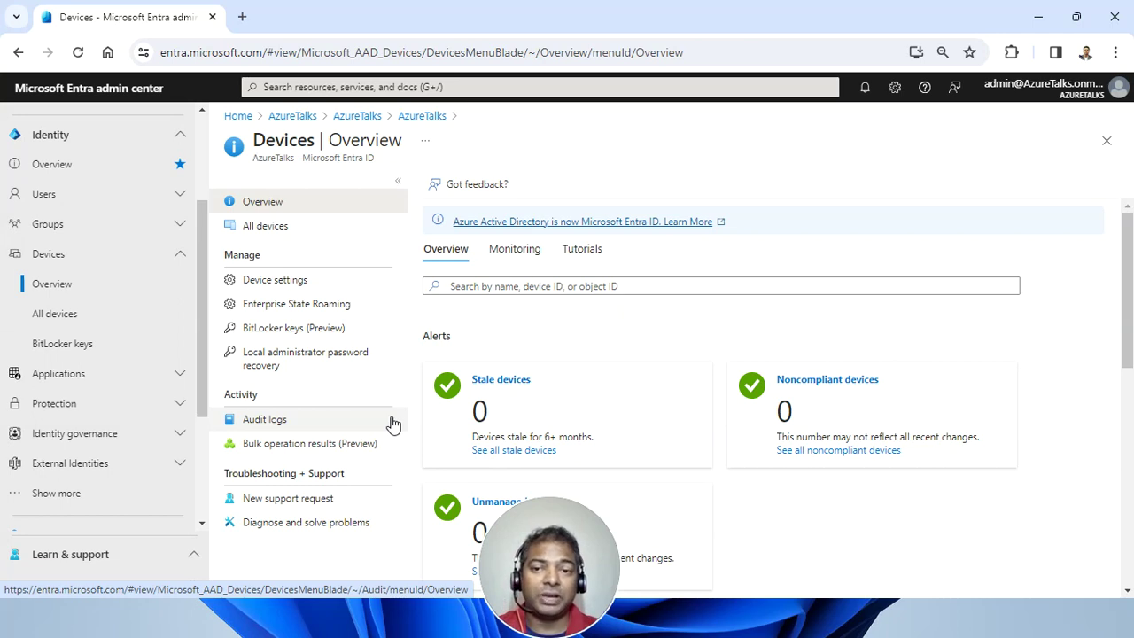
Expand Applications and Protection under Identity, and add Identity Protection, Conditional Access, Authentication methods and Password reset to the favorites.
left_click(50, 376)
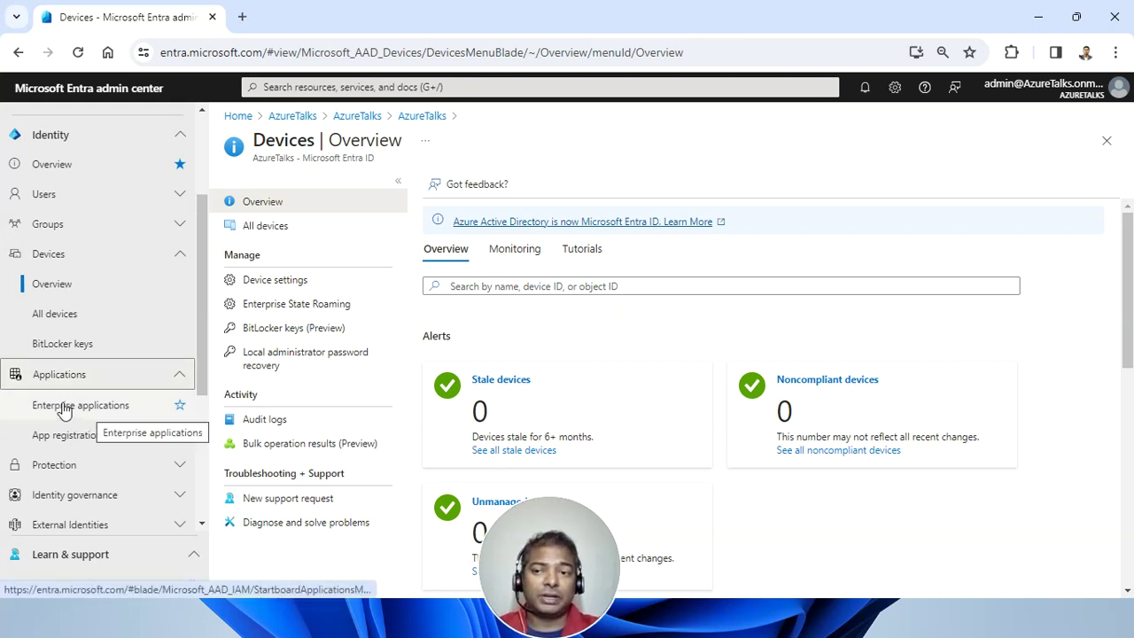
scroll(95, 415, "down", 2)
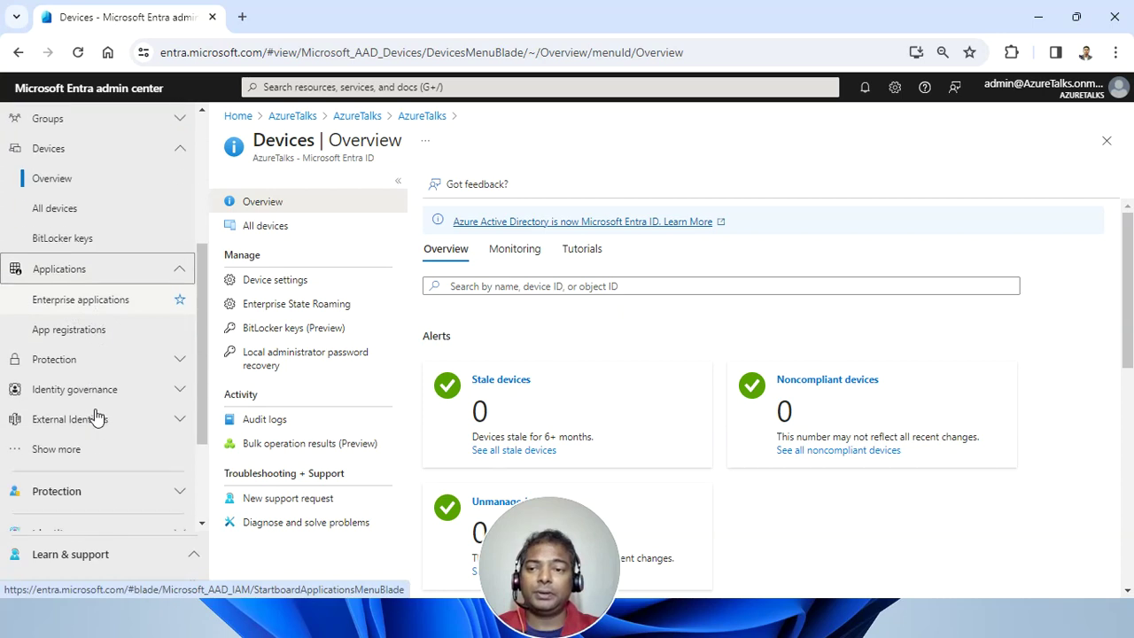
left_click(75, 309)
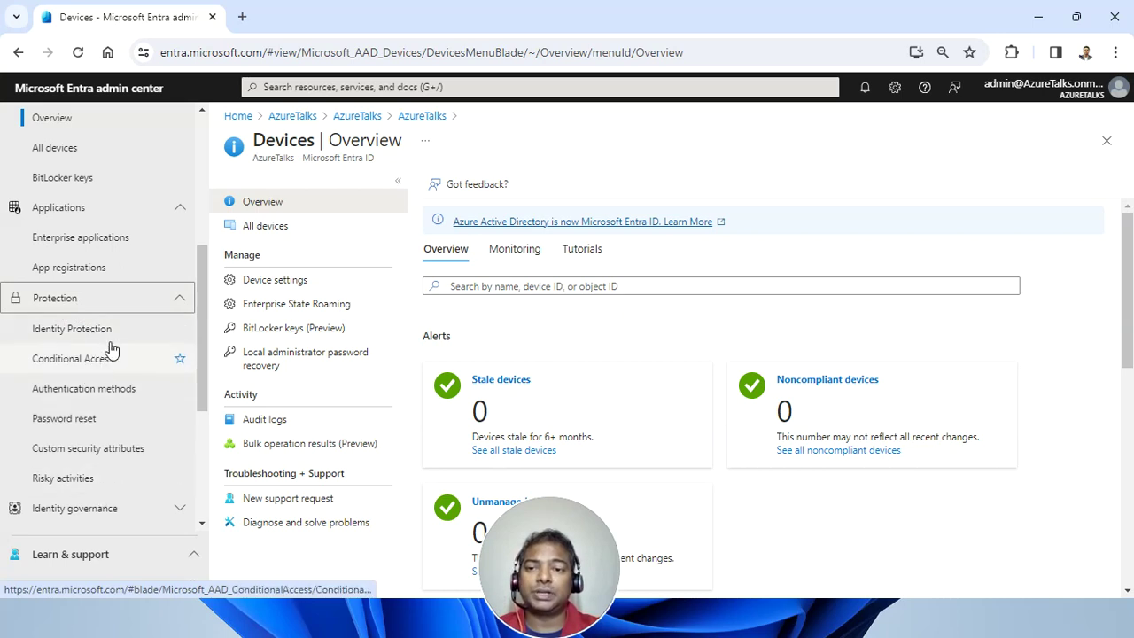
left_click(179, 328)
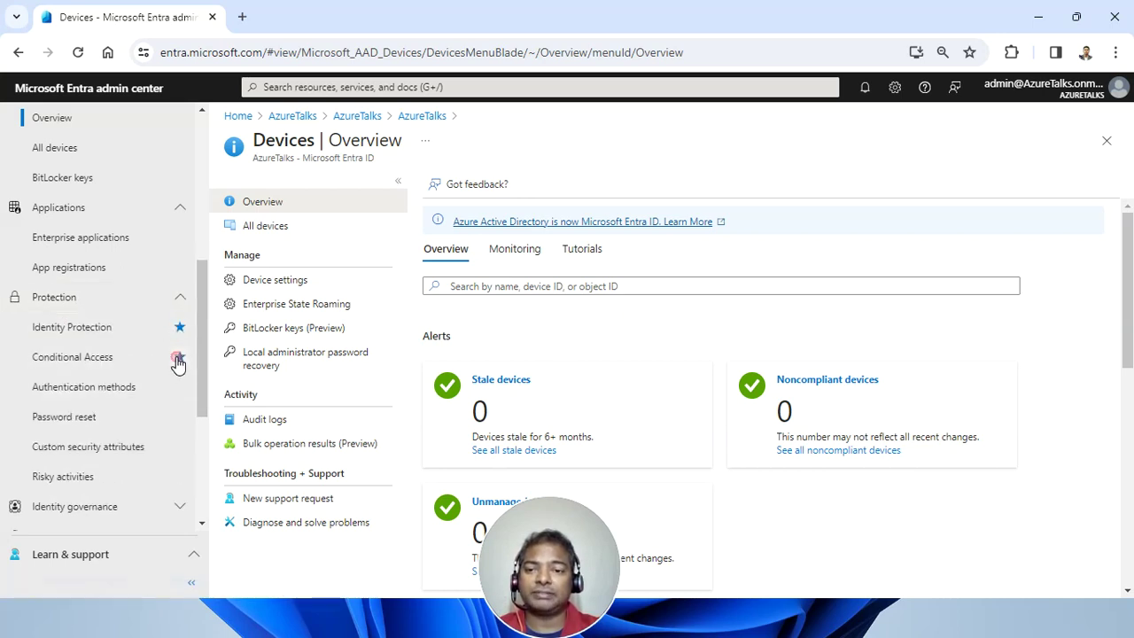
left_click(178, 358)
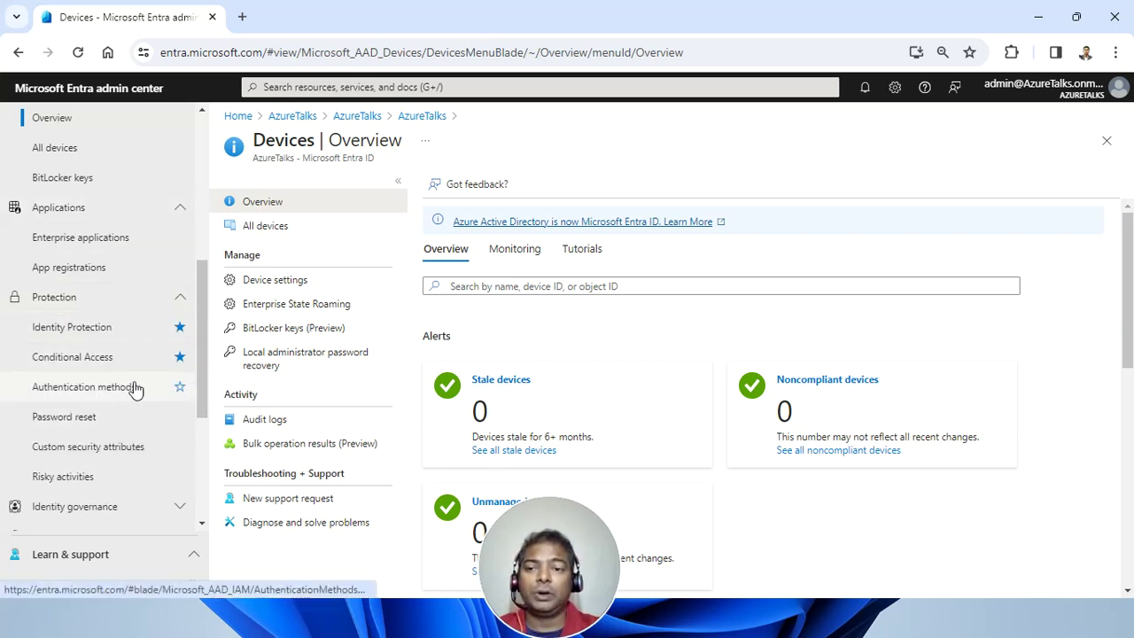
left_click(179, 387)
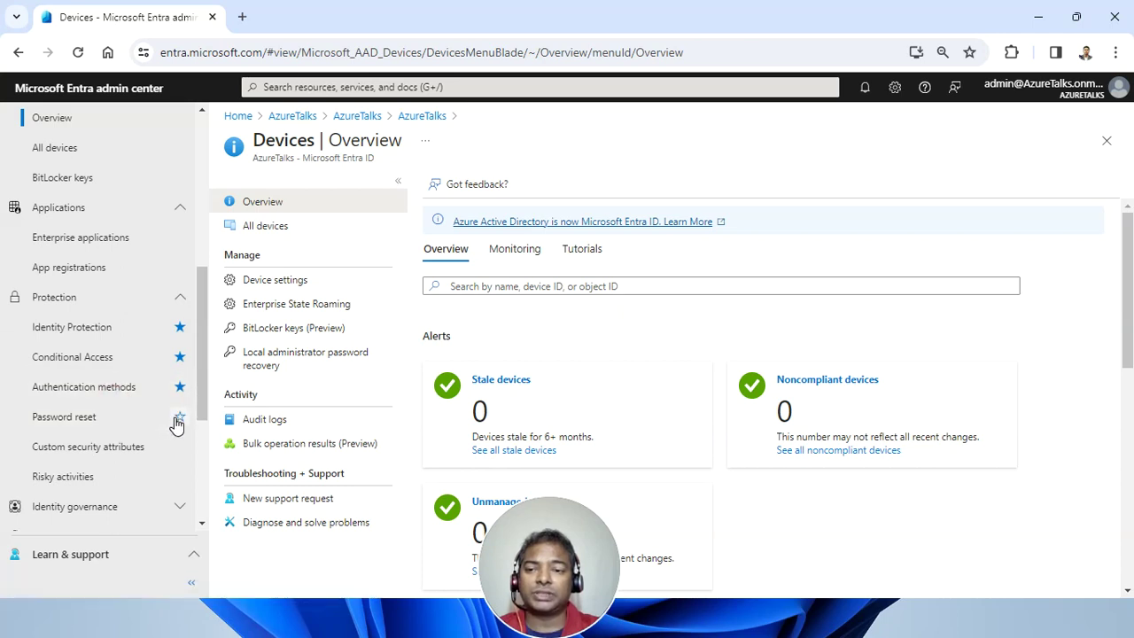
left_click(178, 417)
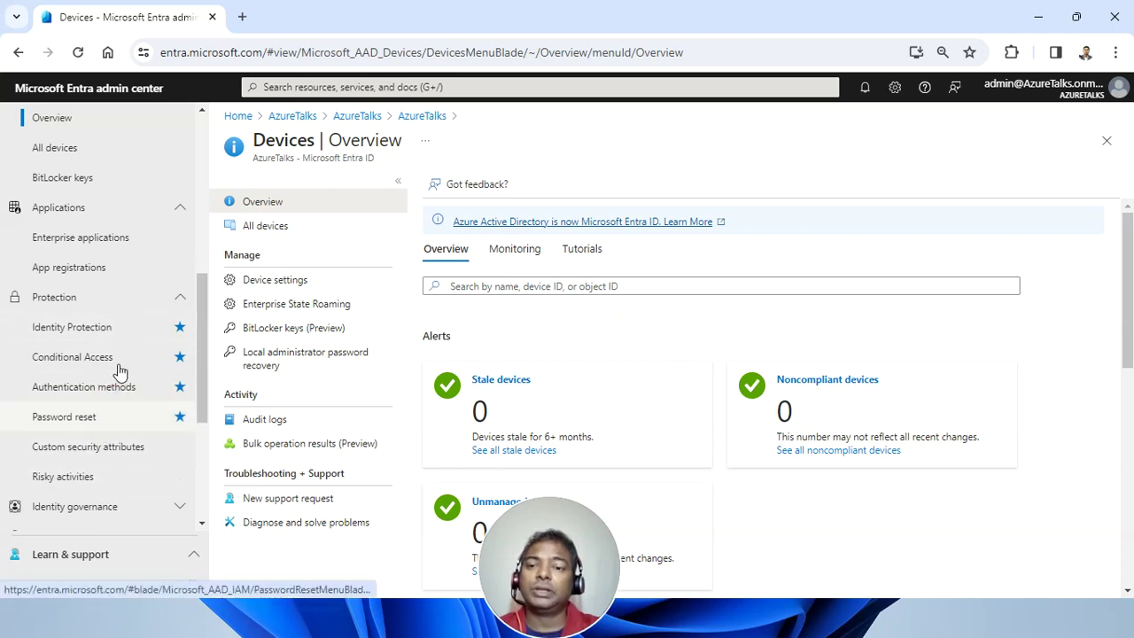
Review the entries of Identity governance and External Identities under Identity, leaving both groups collapsed.
scroll(96, 507, "down", 2)
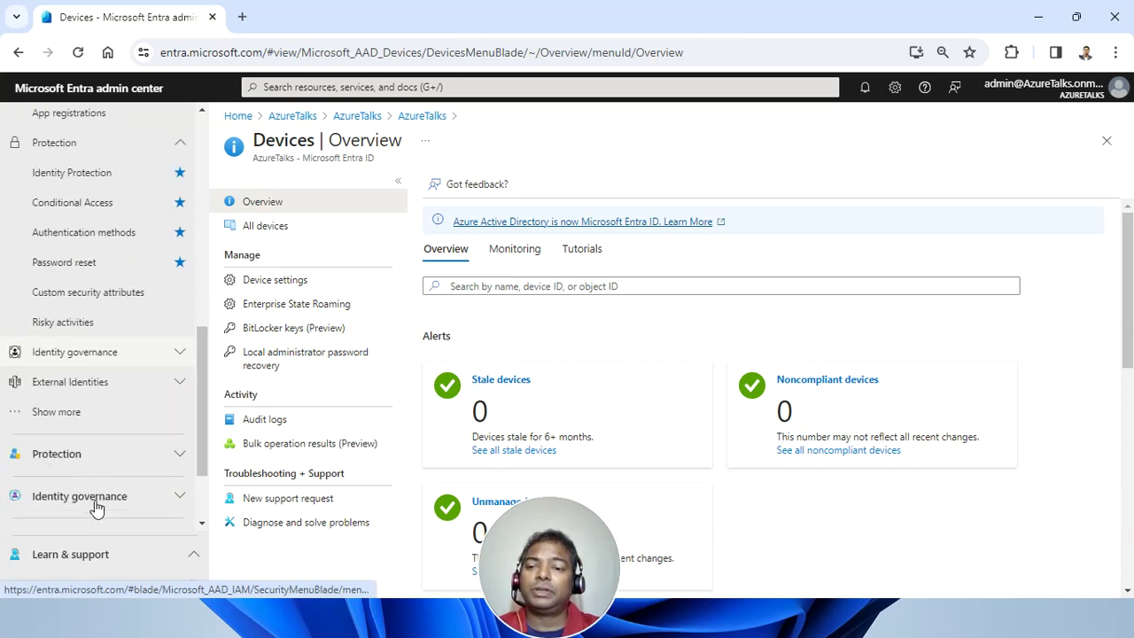
left_click(96, 342)
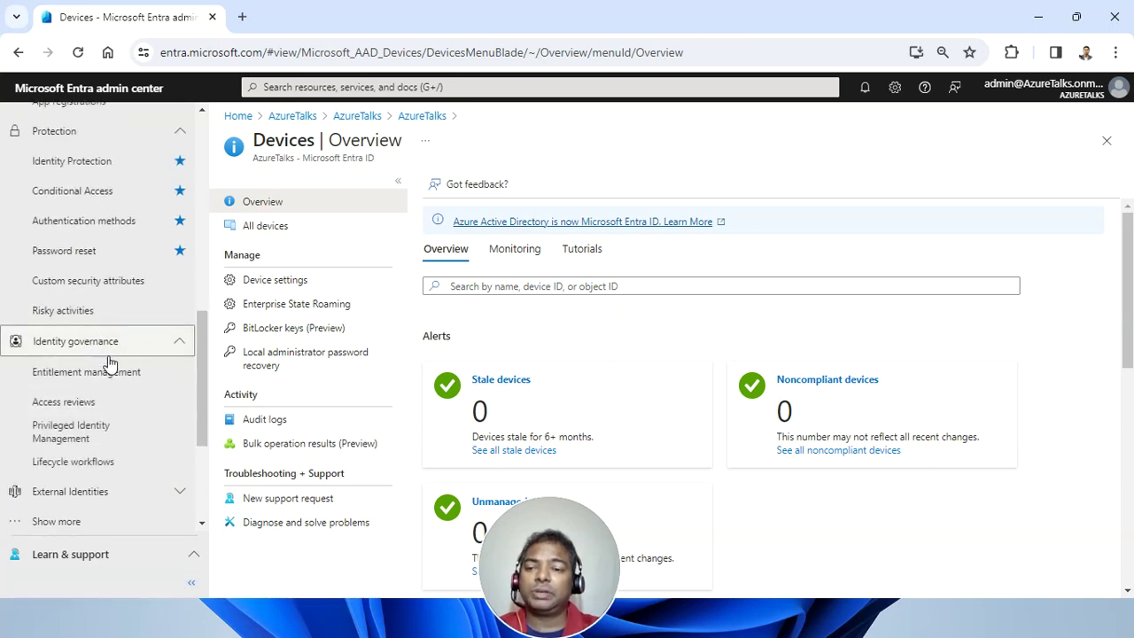
left_click(87, 343)
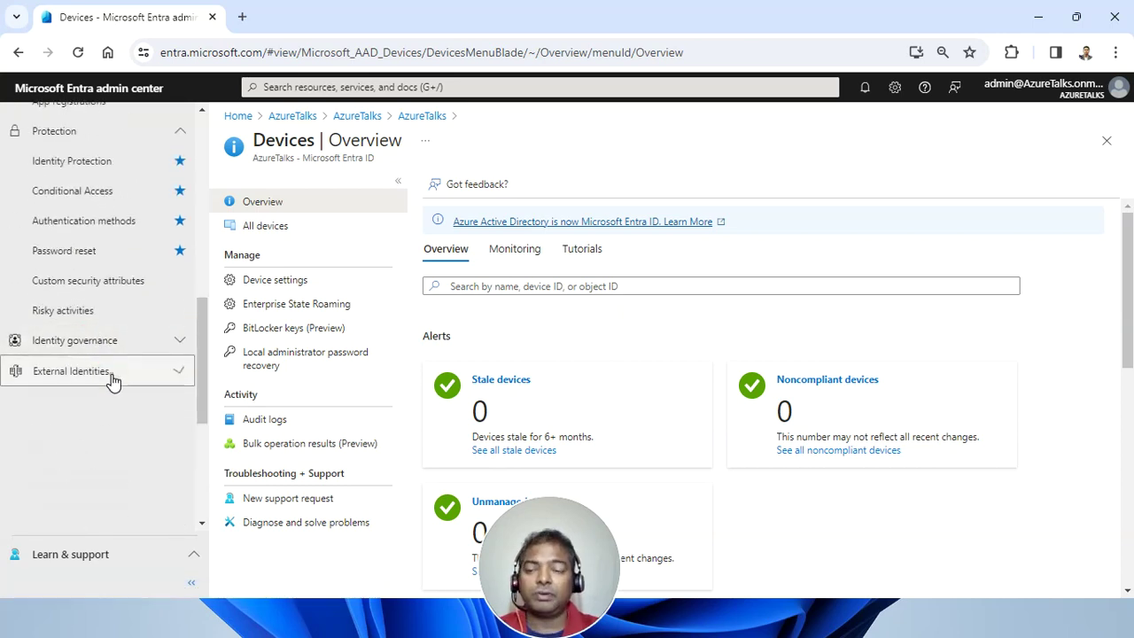
left_click(112, 379)
left_click(100, 376)
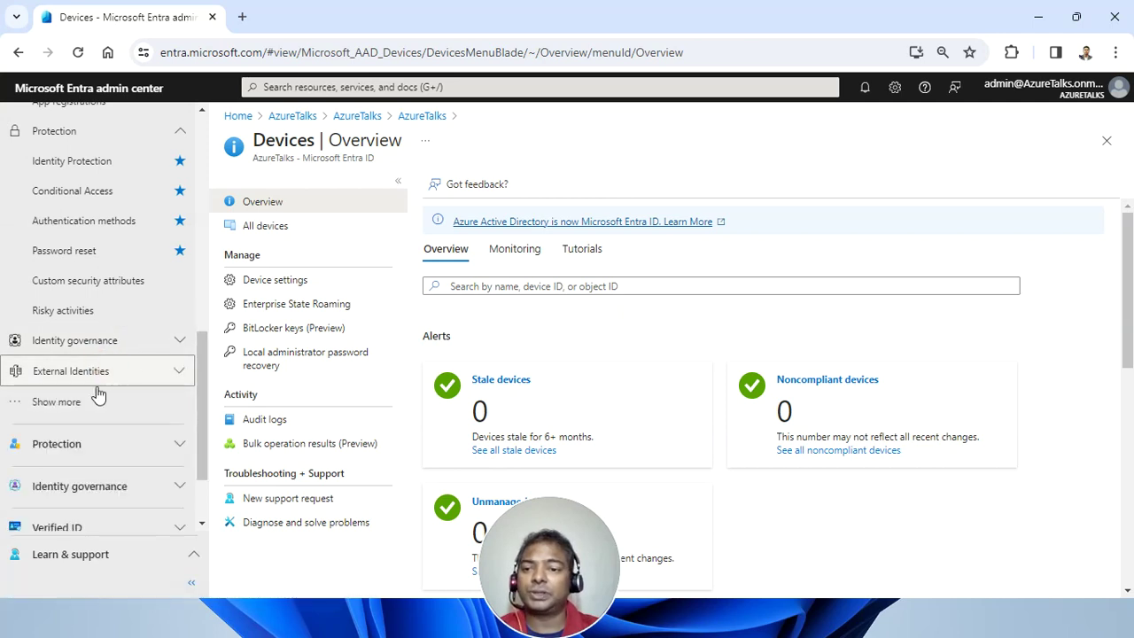
Expand the standalone Protection and Identity governance sections below Identity to review their entries.
left_click(64, 444)
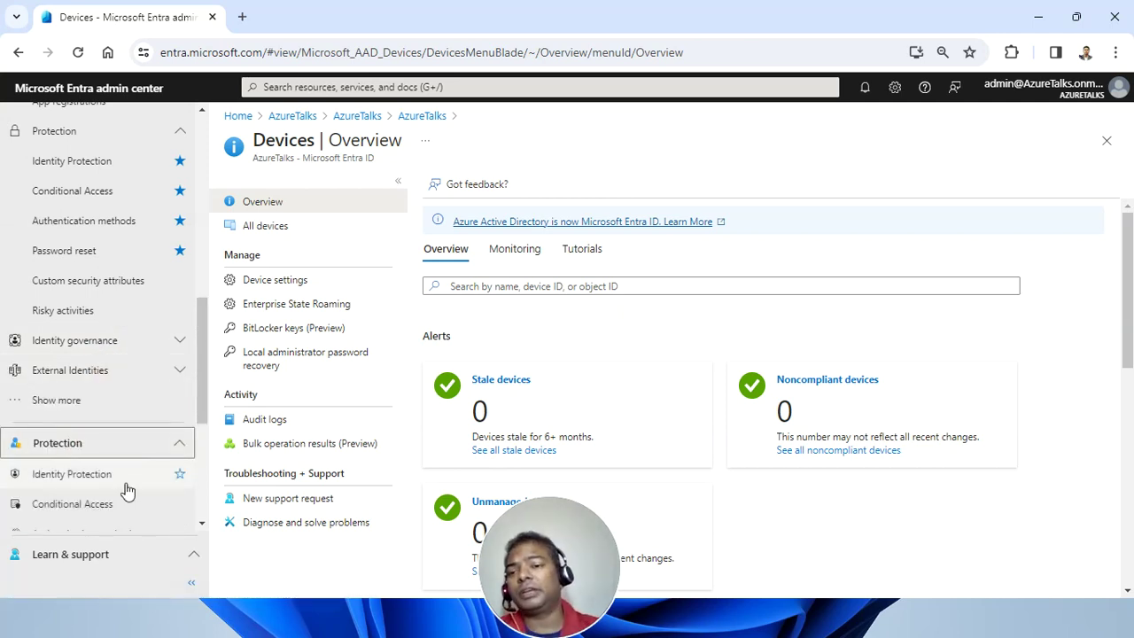
scroll(129, 490, "down", 2)
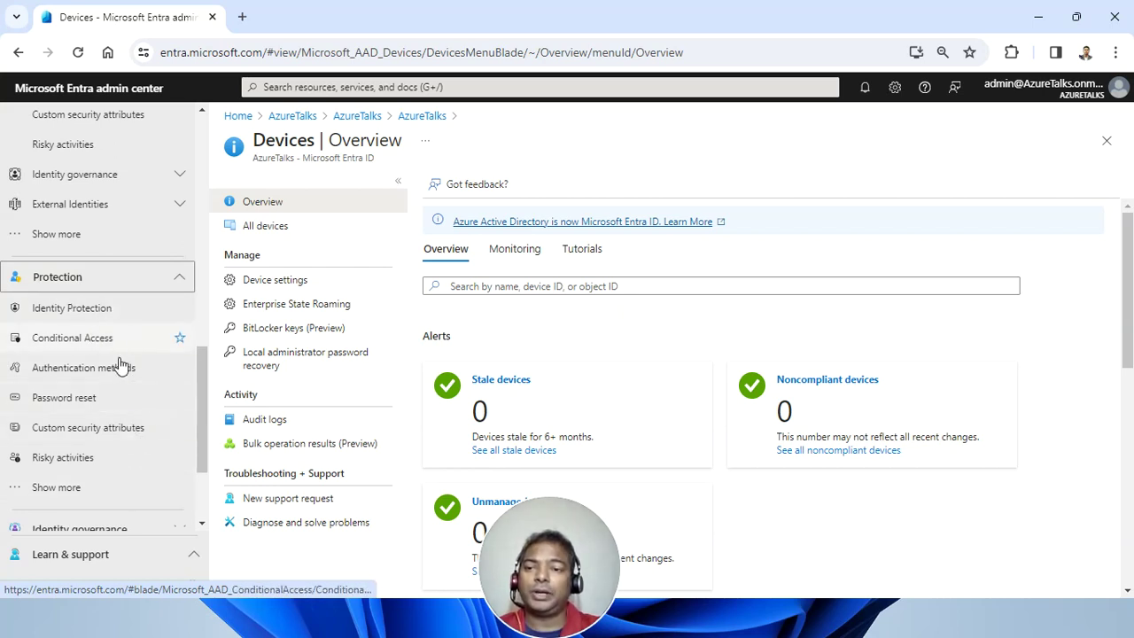
scroll(186, 434, "down", 2)
left_click(89, 383)
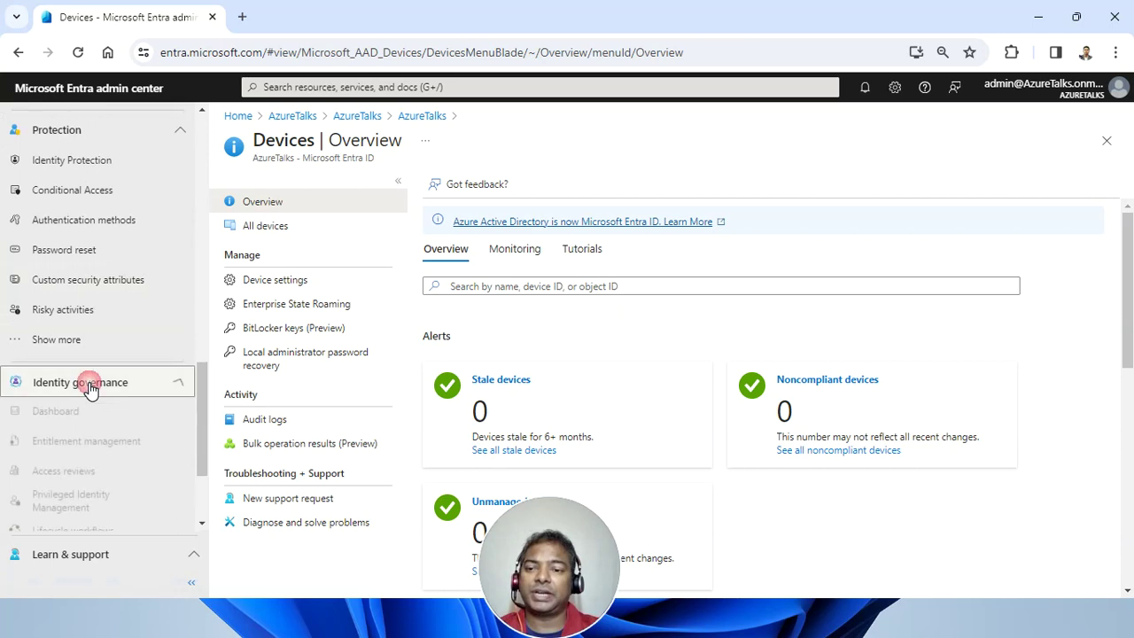
Collapse the Protection group inside Identity, the whole Identity section, and the standalone Protection section.
scroll(111, 430, "up", 3)
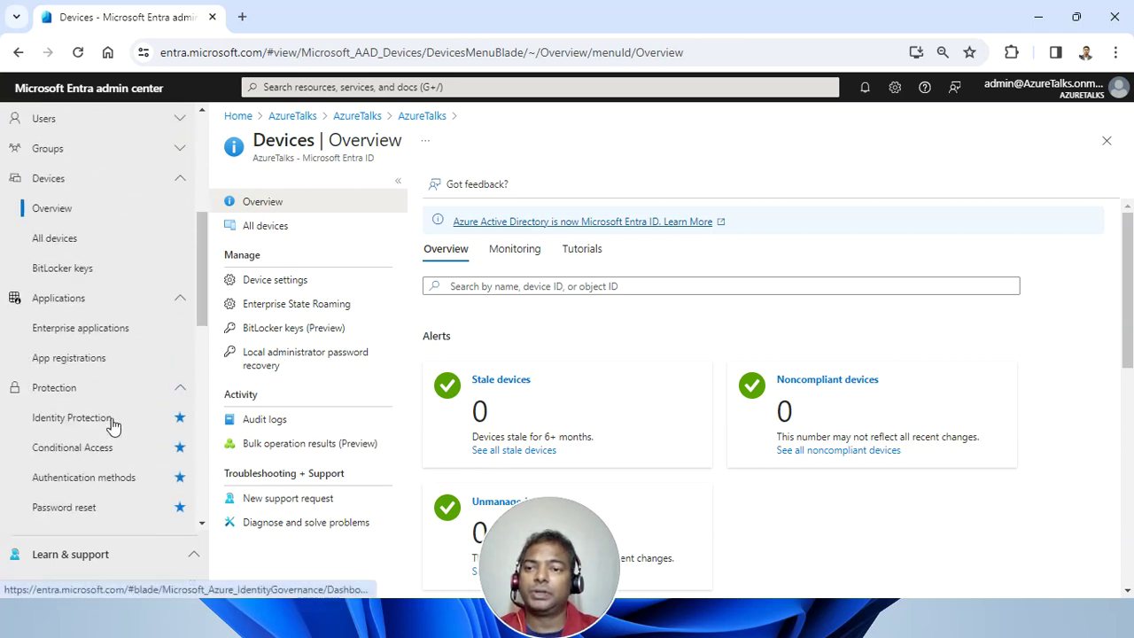
scroll(97, 398, "up", 2)
scroll(99, 398, "down", 2)
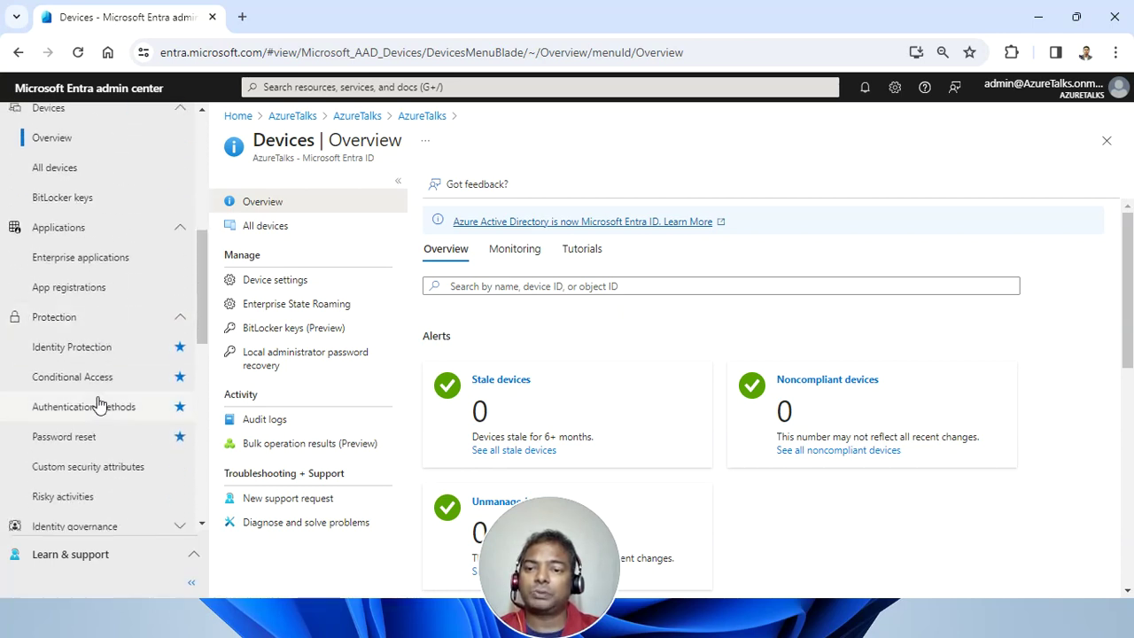
left_click(116, 319)
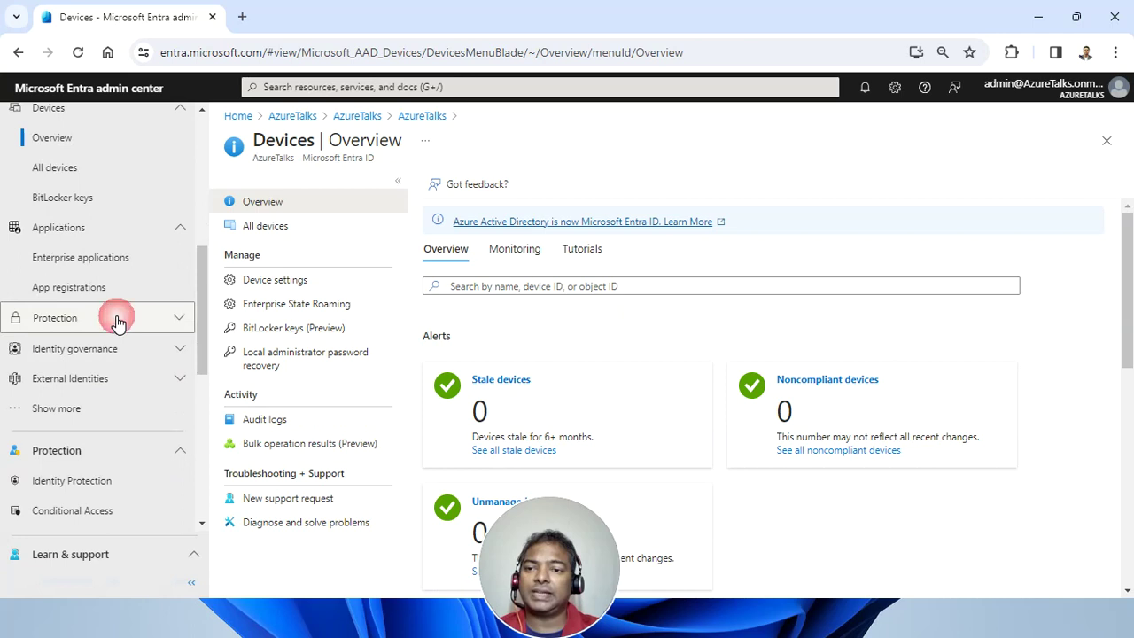
left_click(152, 230)
scroll(158, 257, "up", 3)
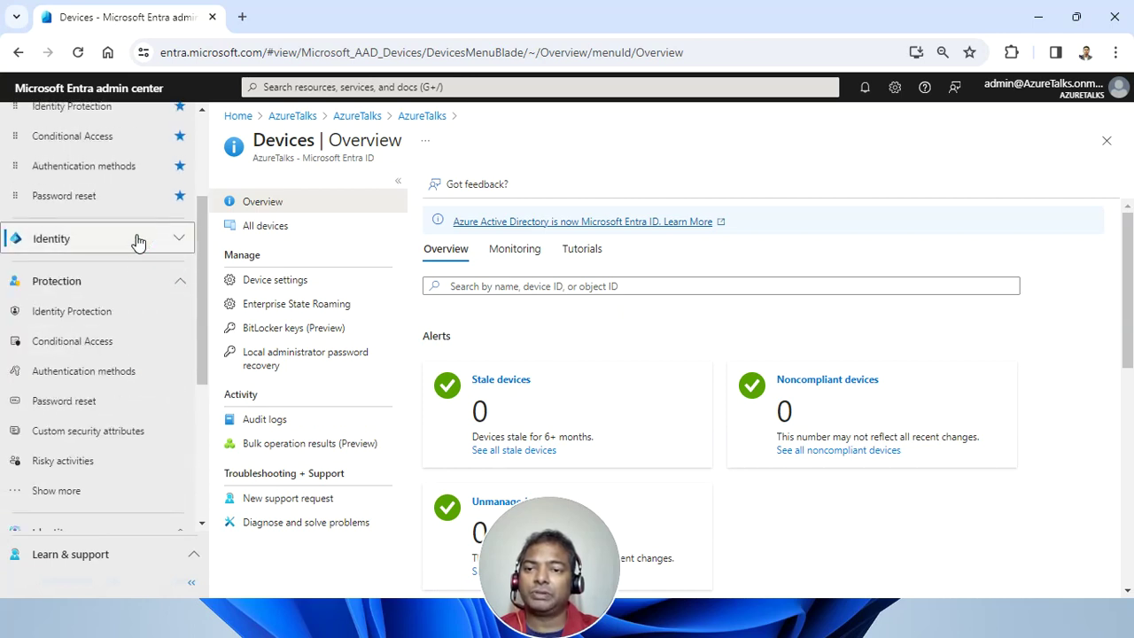
left_click(152, 284)
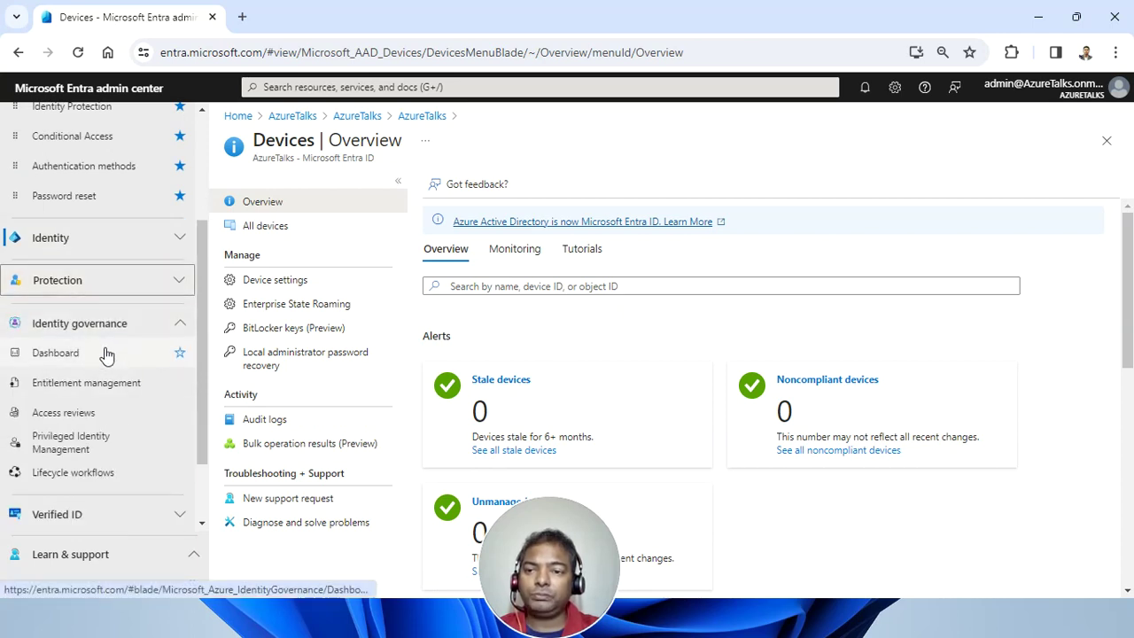
Open the Identity governance dashboard and review the section's other entries down to Lifecycle workflows.
scroll(88, 337, "up", 1)
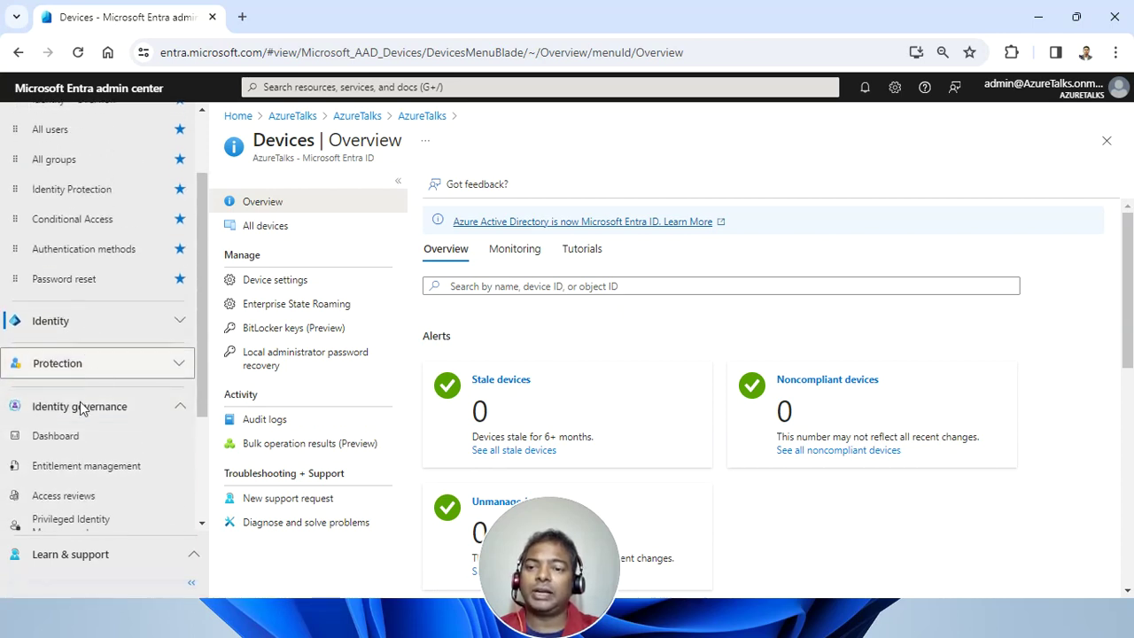
left_click(64, 436)
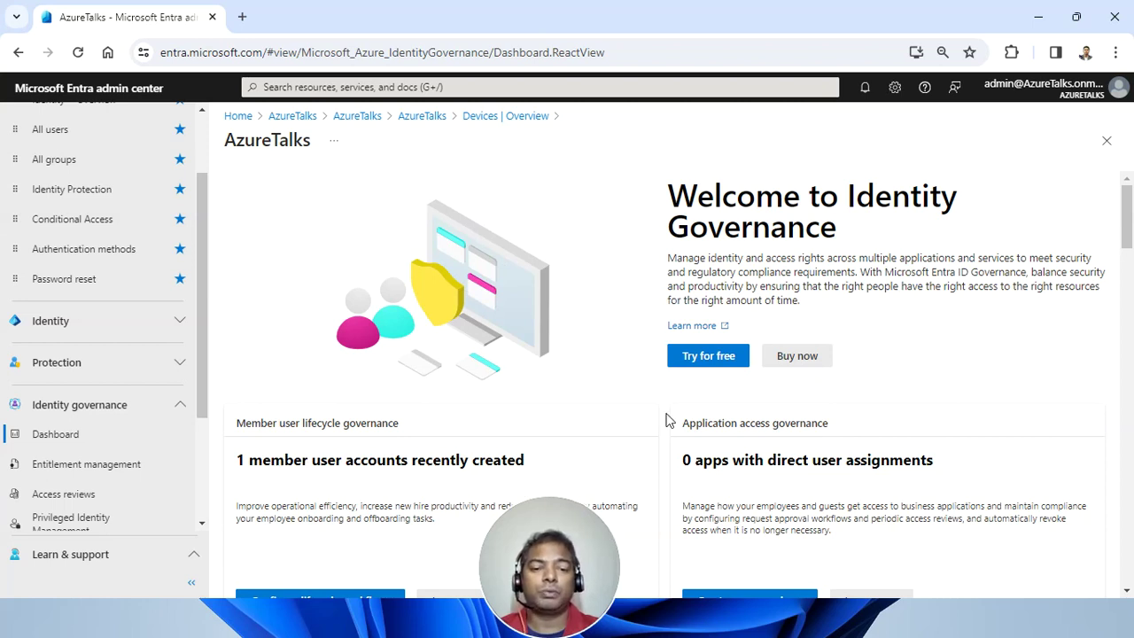
mouse_move(622, 528)
left_click_drag(546, 563, 666, 587)
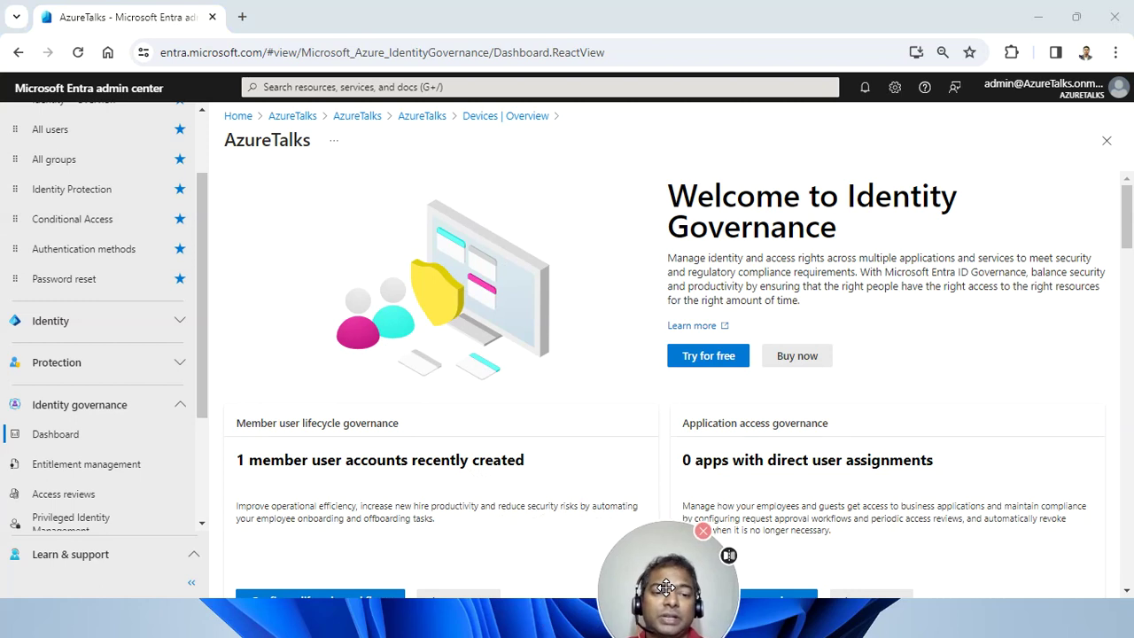
scroll(132, 473, "down", 1)
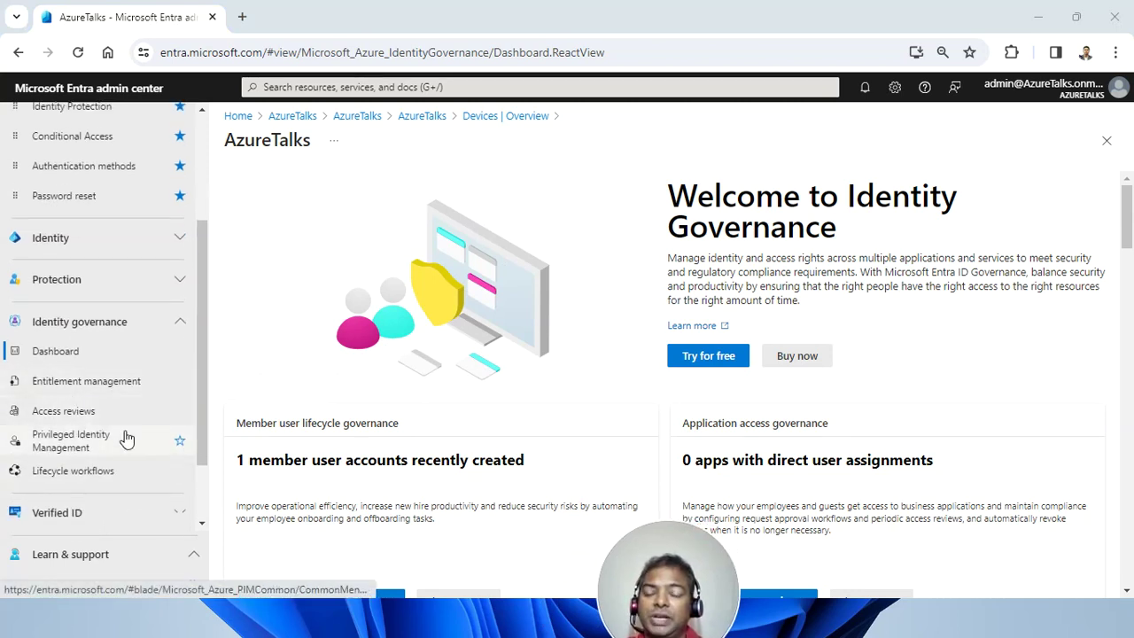
scroll(124, 436, "down", 1)
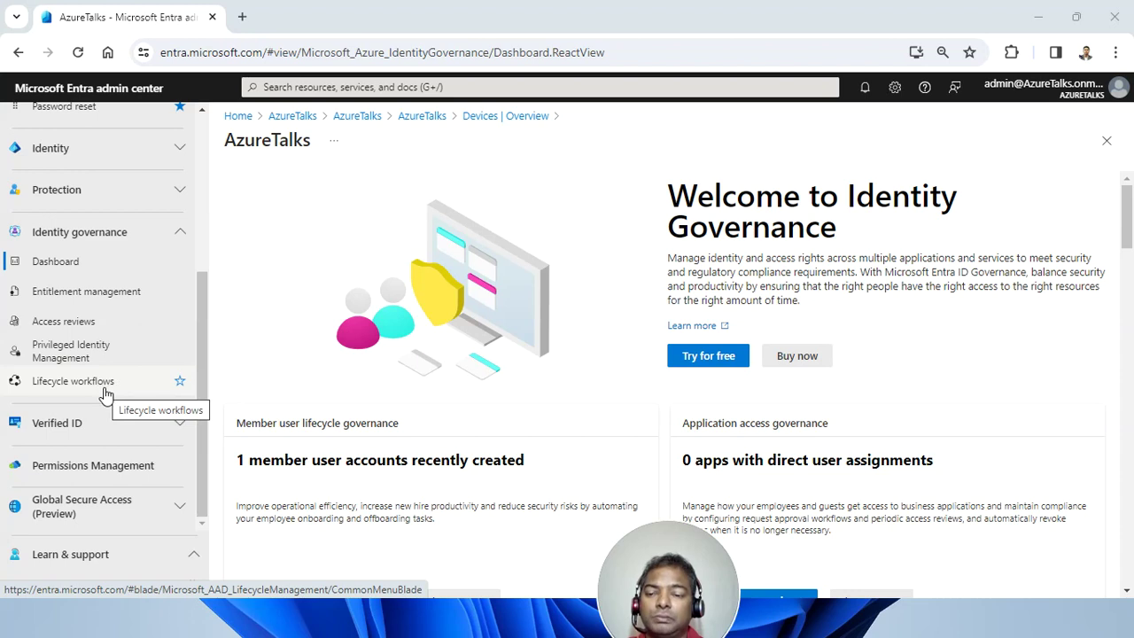
Expand Verified ID and view its Get started and Overview pages, returning to Get started to review the setup steps.
left_click(91, 424)
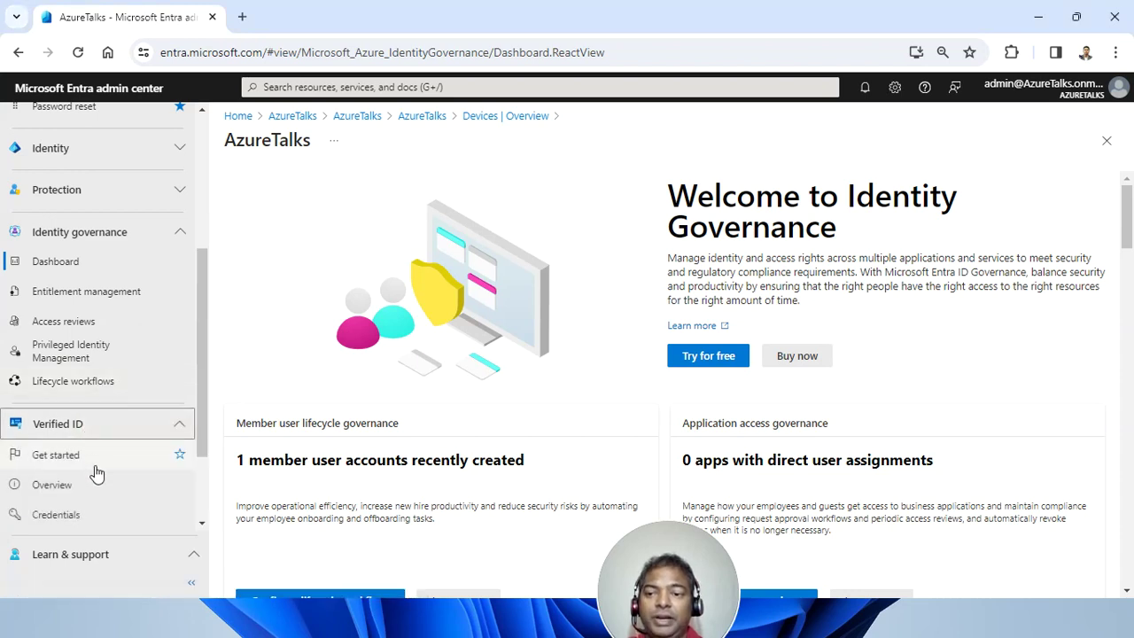
left_click(94, 455)
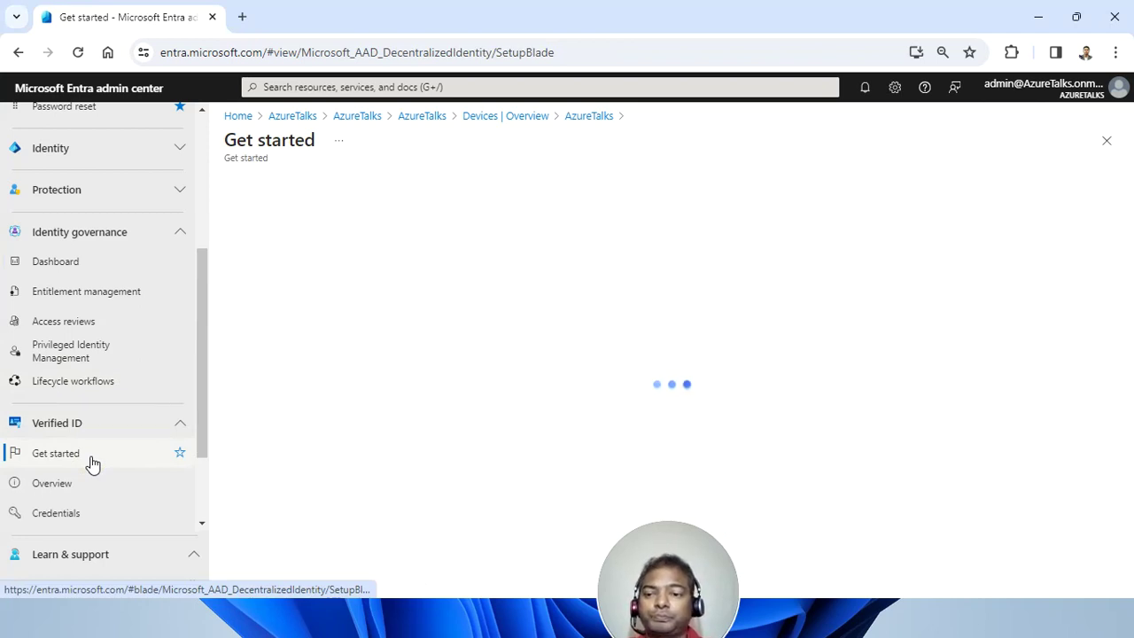
left_click(51, 489)
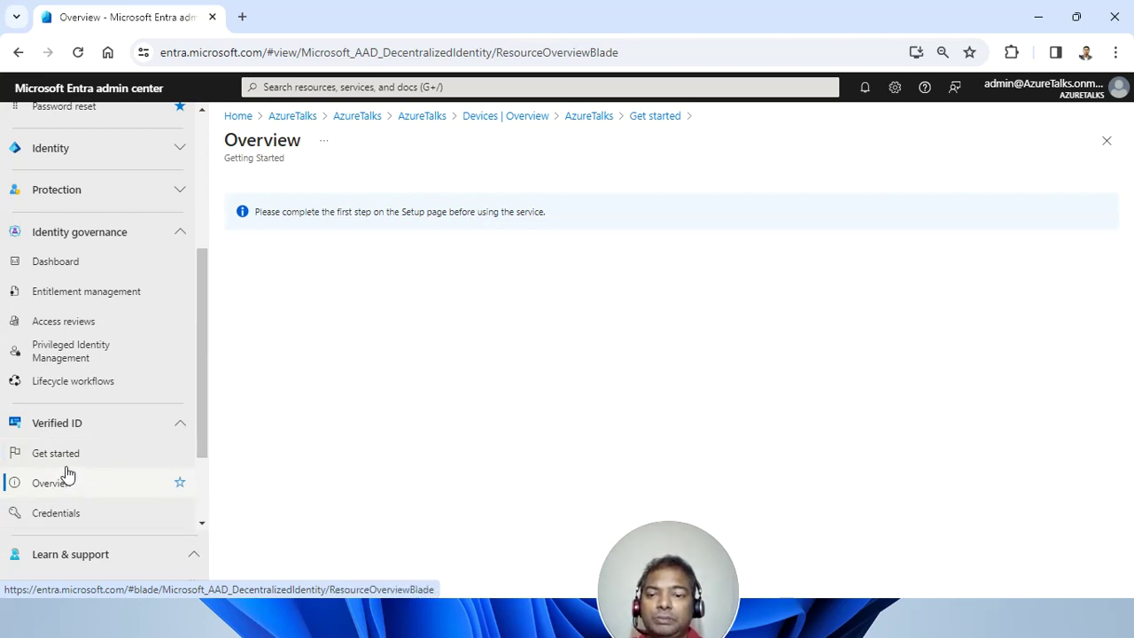
left_click(83, 430)
left_click(77, 434)
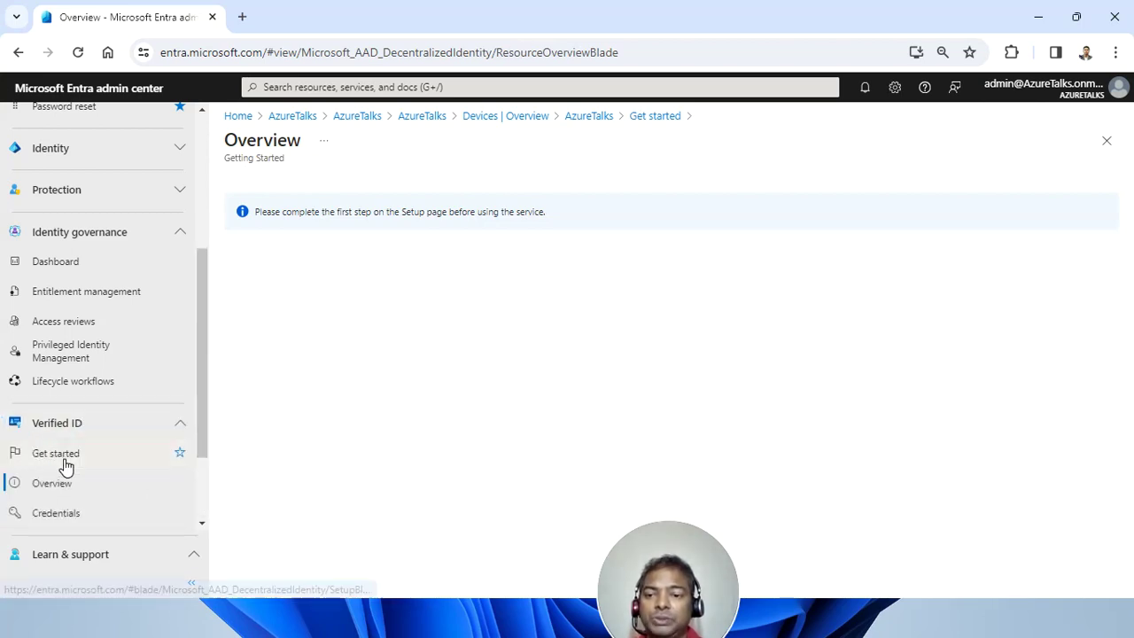
left_click(64, 461)
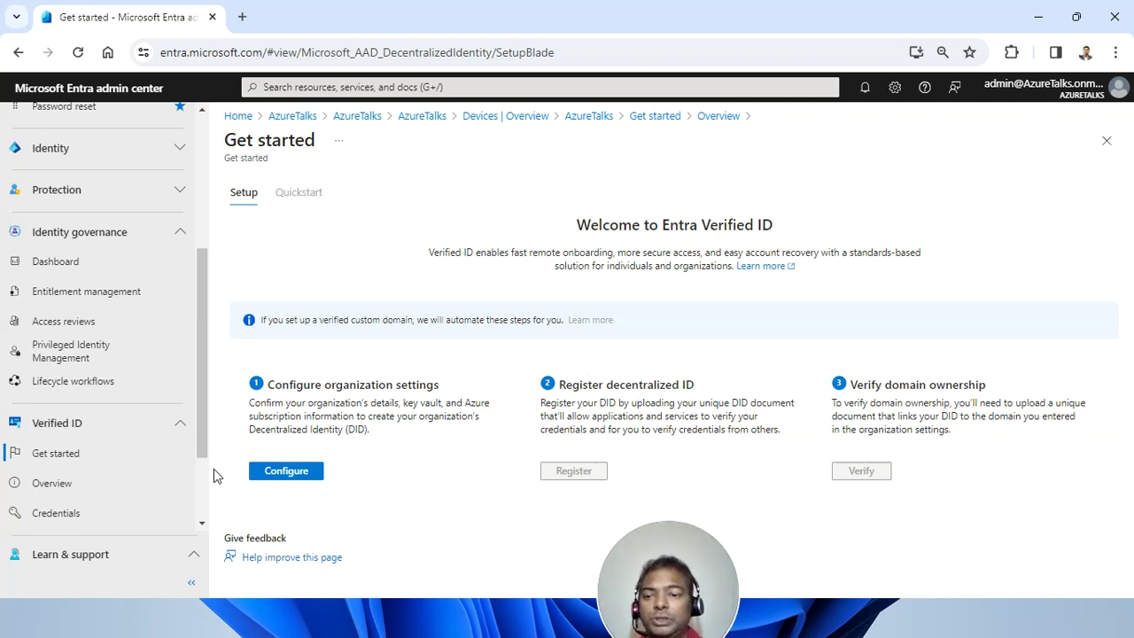
View the Overview, Credentials and Organization settings pages of Verified ID in turn.
left_click(66, 485)
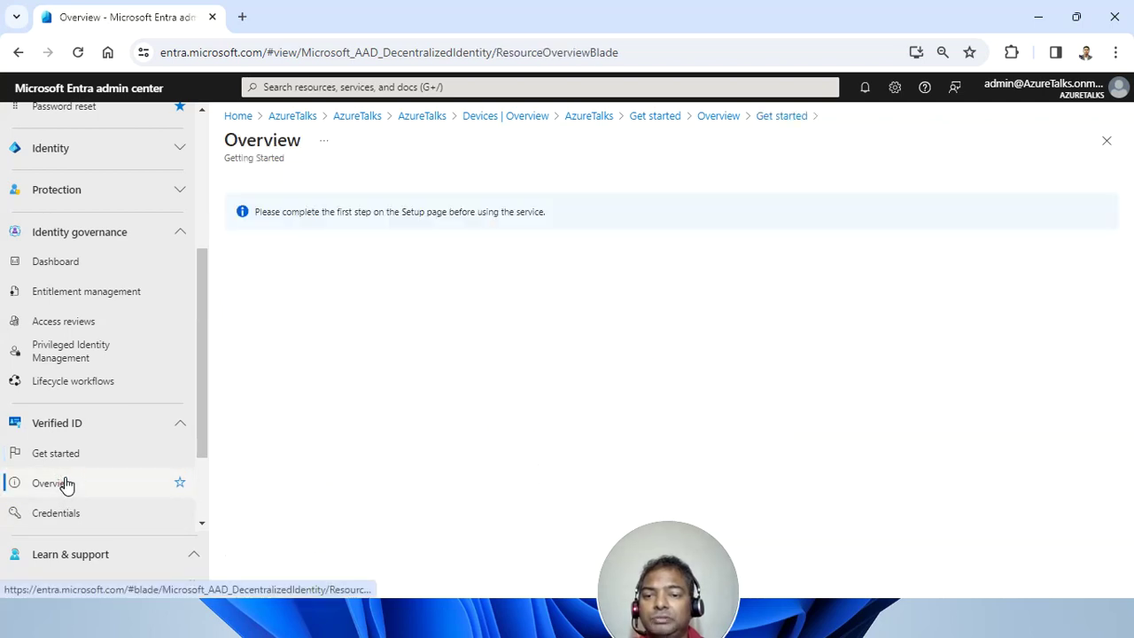
left_click(47, 521)
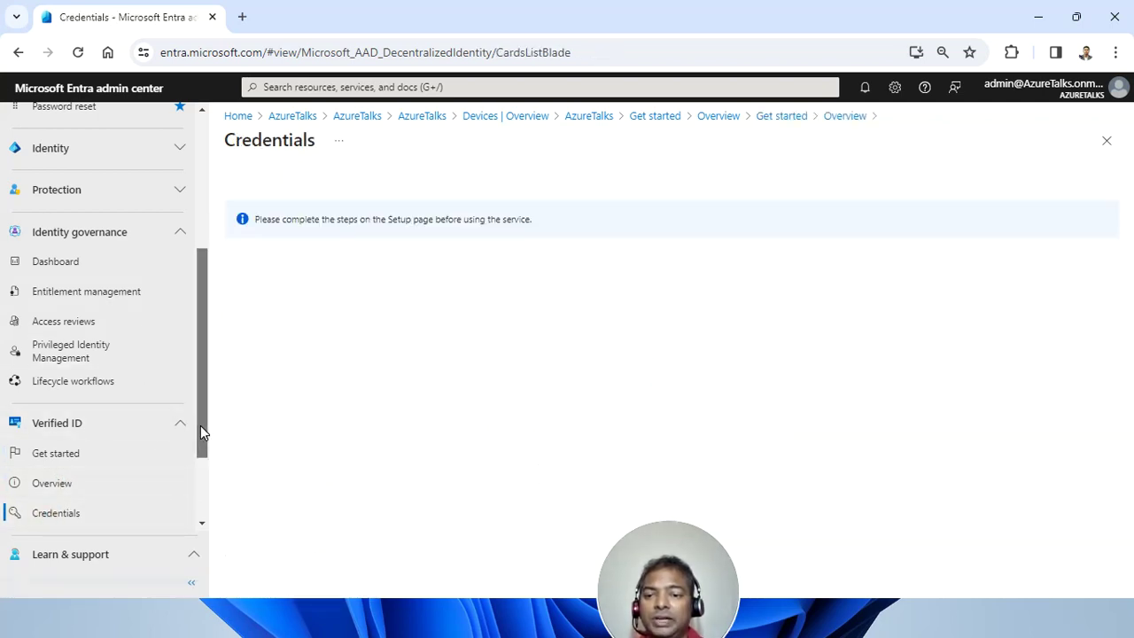
left_click_drag(200, 425, 207, 520)
left_click(60, 434)
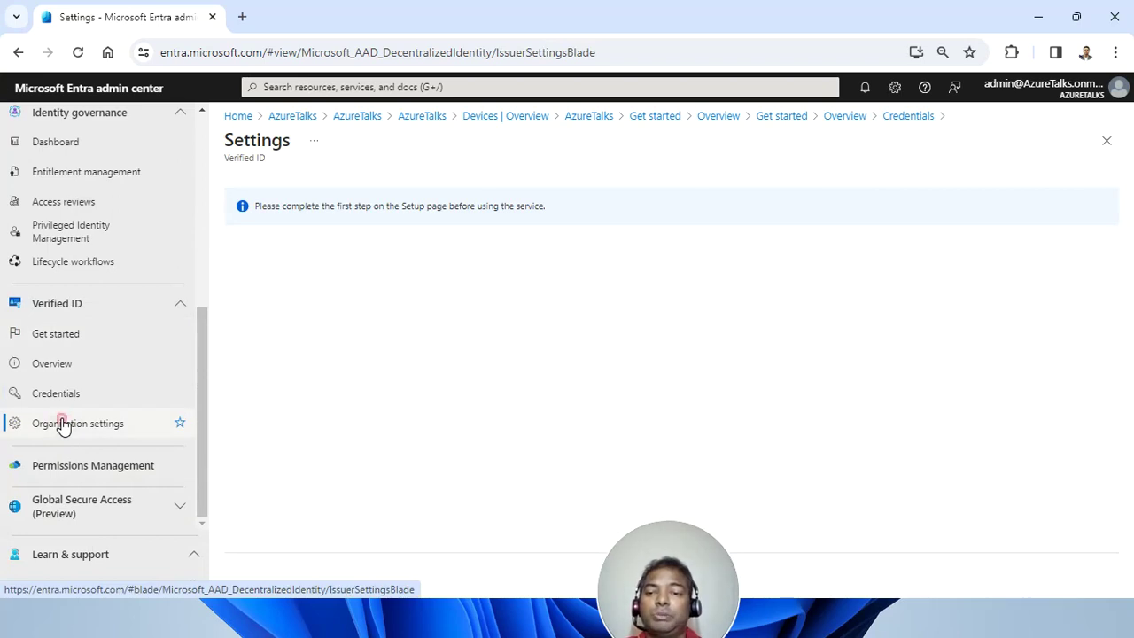
Open the Permissions Management page and review its learning resources, solution brief and feature highlights.
left_click(75, 477)
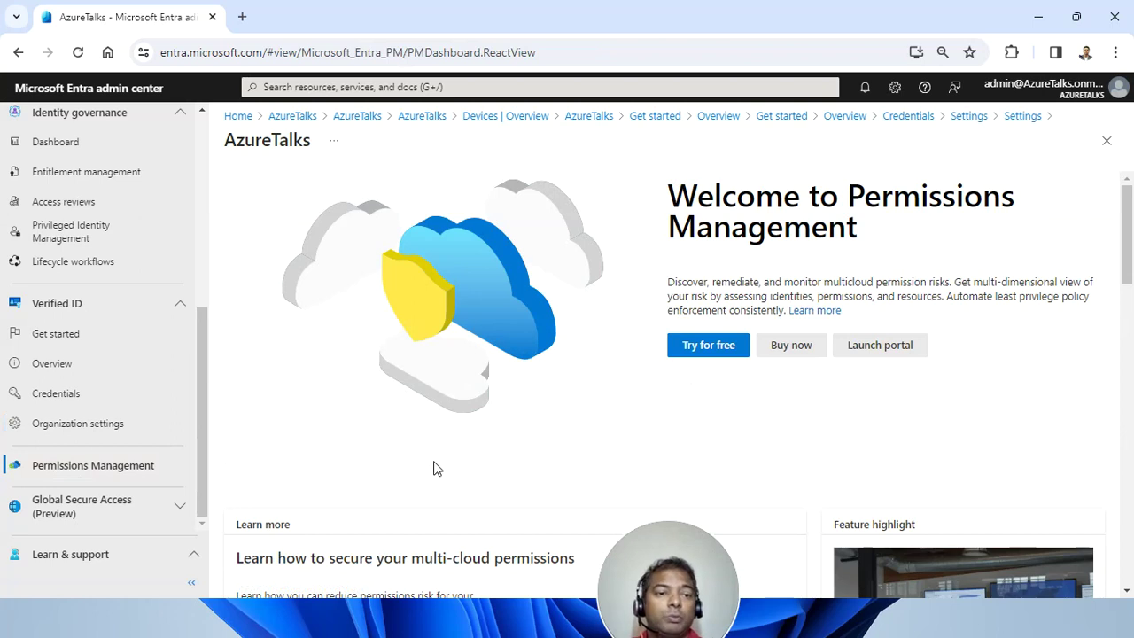
scroll(488, 519, "down", 3)
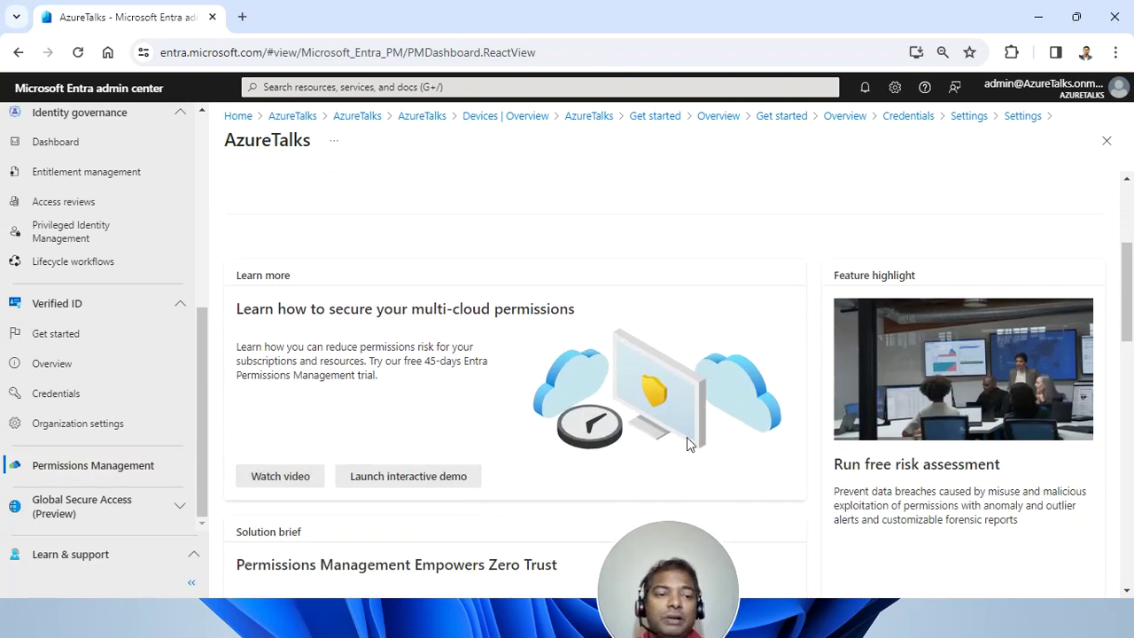
scroll(690, 443, "down", 3)
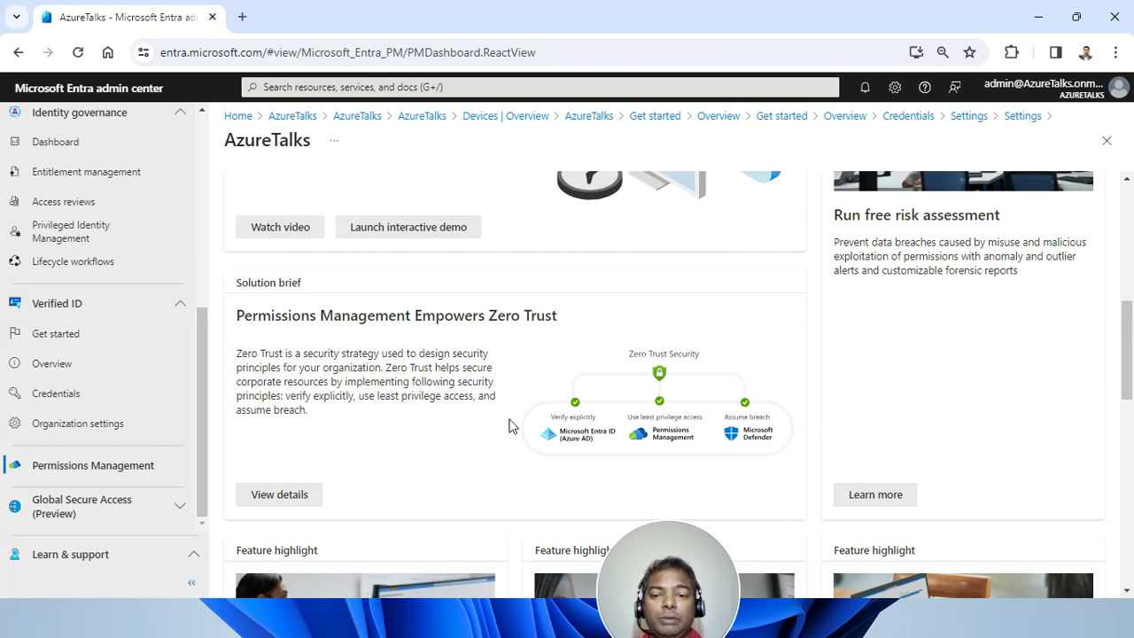
scroll(679, 432, "down", 4)
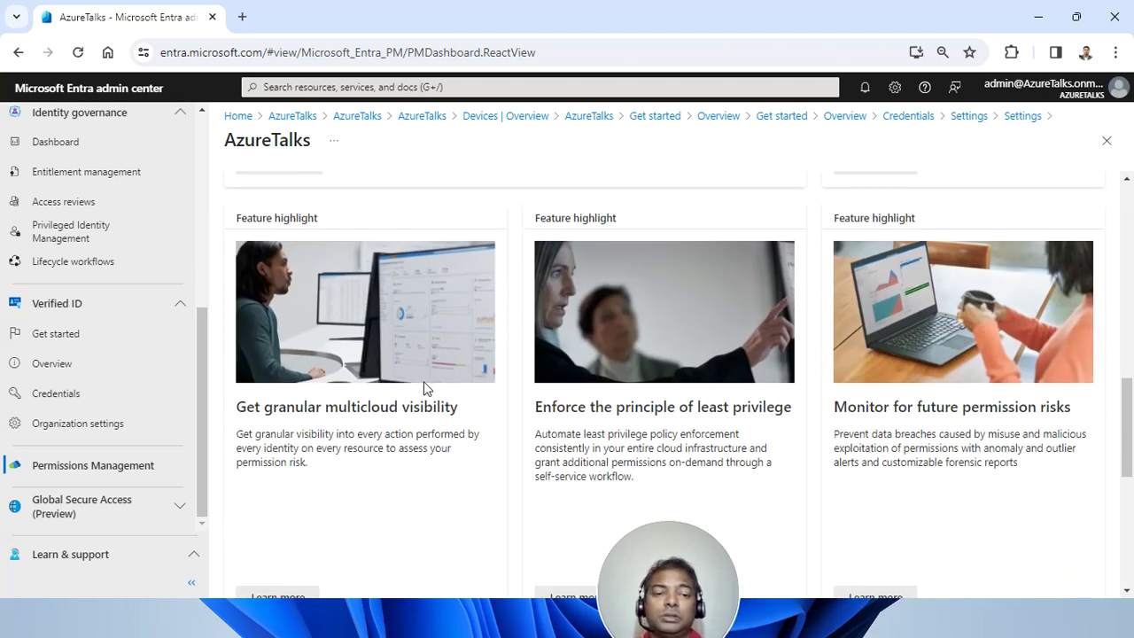
Expand Global Secure Access (Preview) and open its Dashboard page.
left_click(163, 510)
scroll(196, 444, "down", 3)
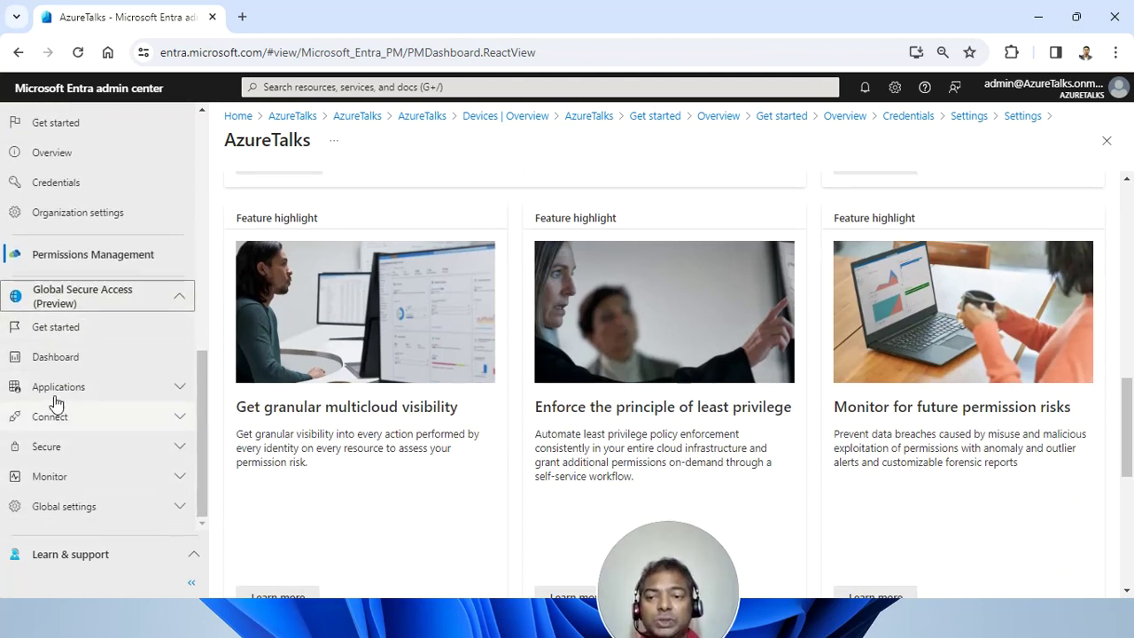
left_click(55, 360)
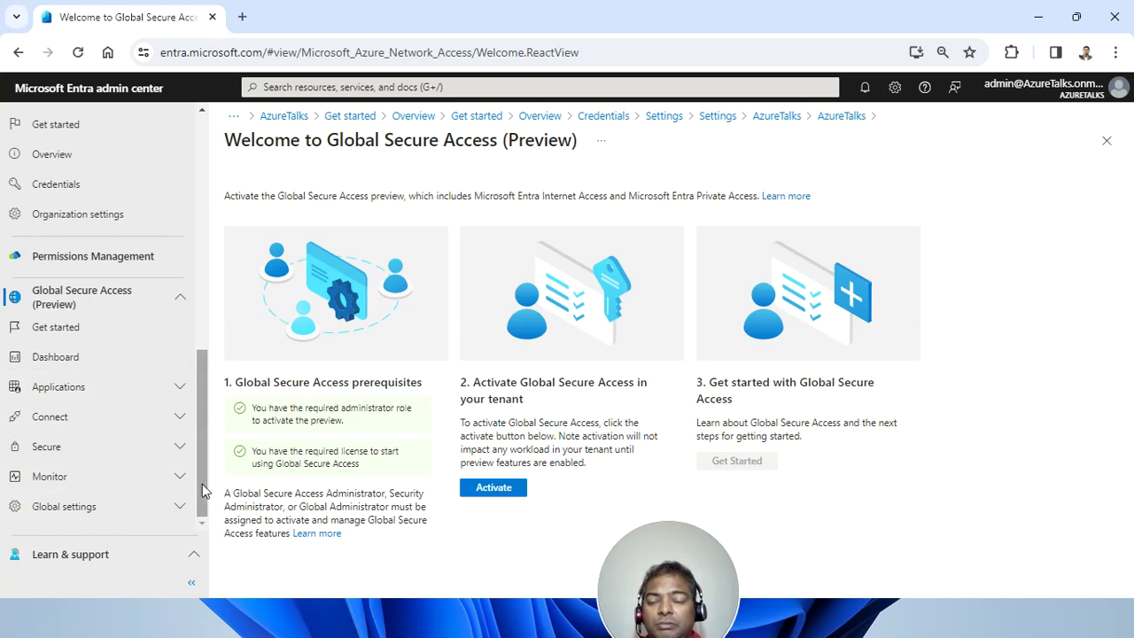
Expand Learn & support to review its entries together with the remaining Global Secure Access groups.
left_click(190, 558)
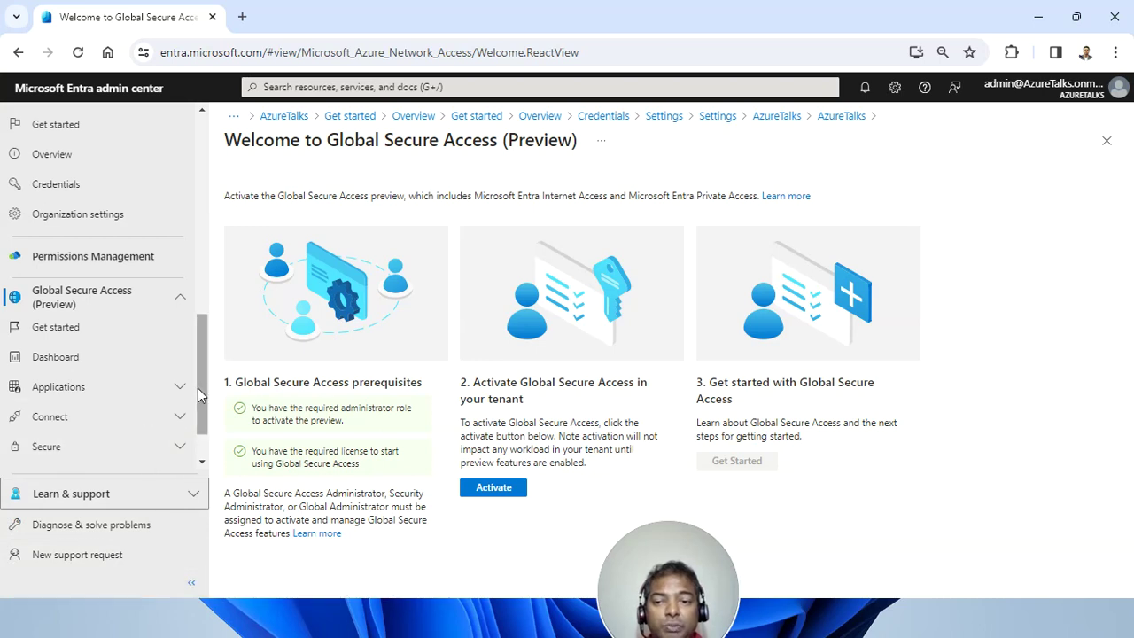
left_click_drag(198, 388, 200, 424)
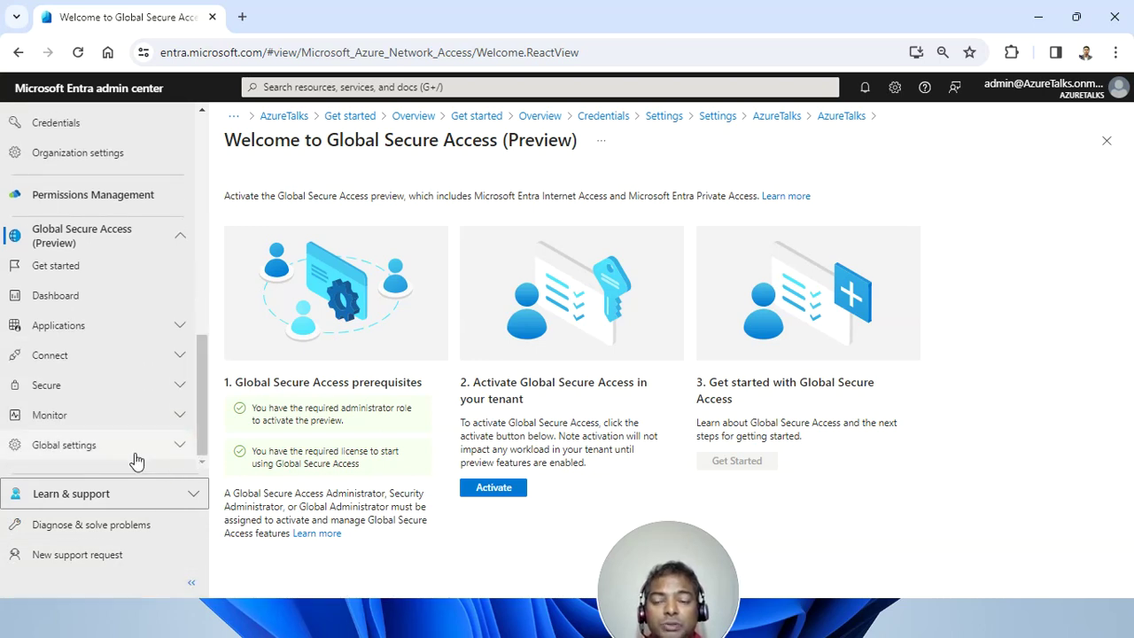